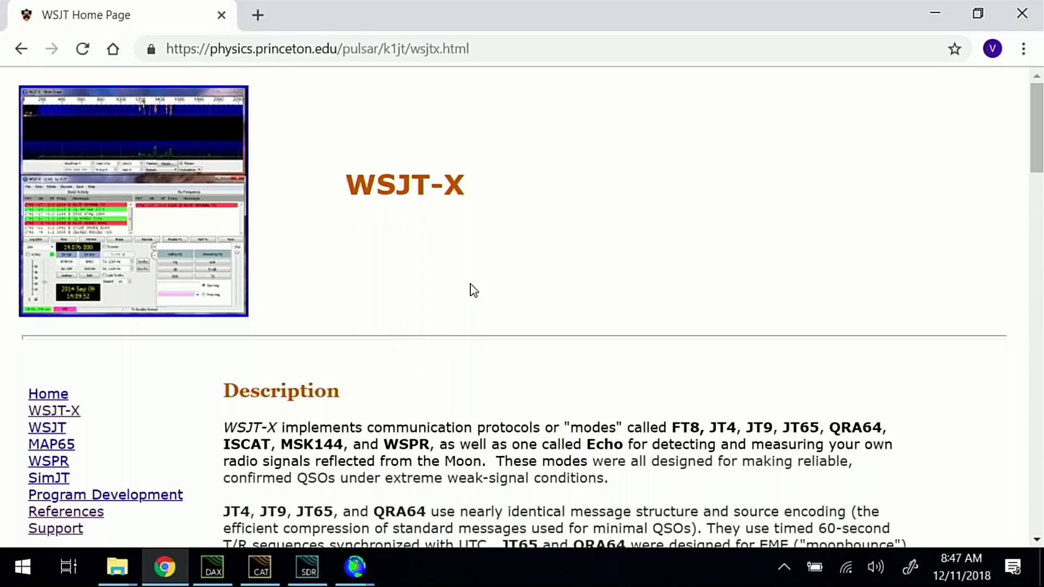
Scroll to the General Availability release heading and highlight 'WSJT-X 2.0.0'.
scroll(473, 284, down, 7)
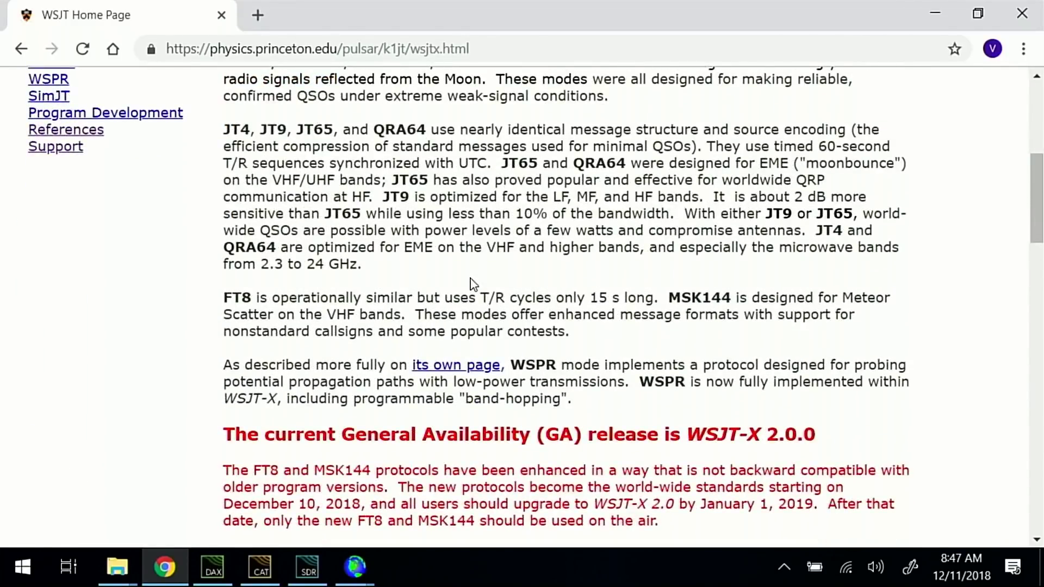
scroll(471, 284, down, 5)
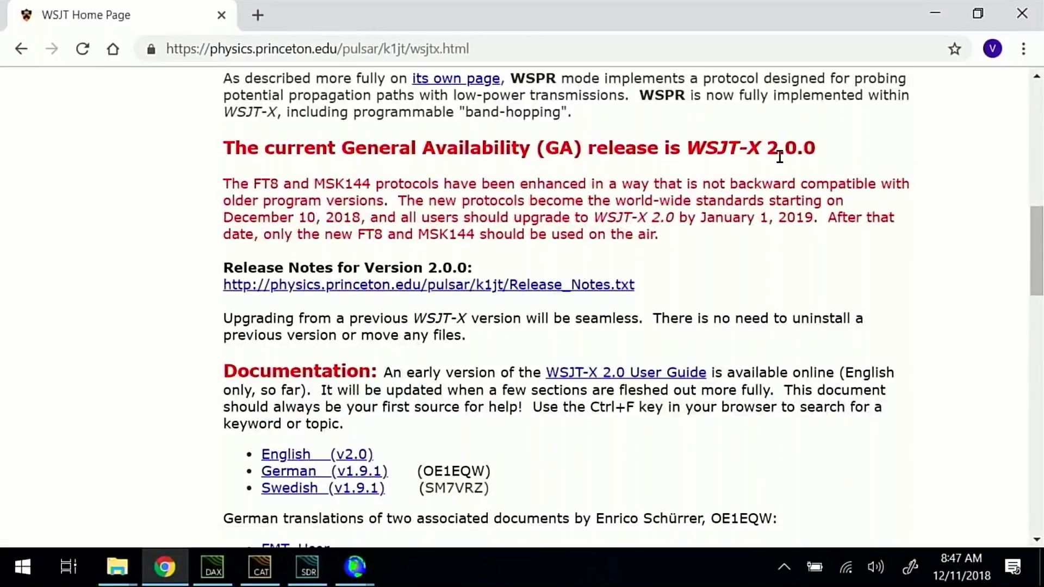
drag(687, 148, 821, 145)
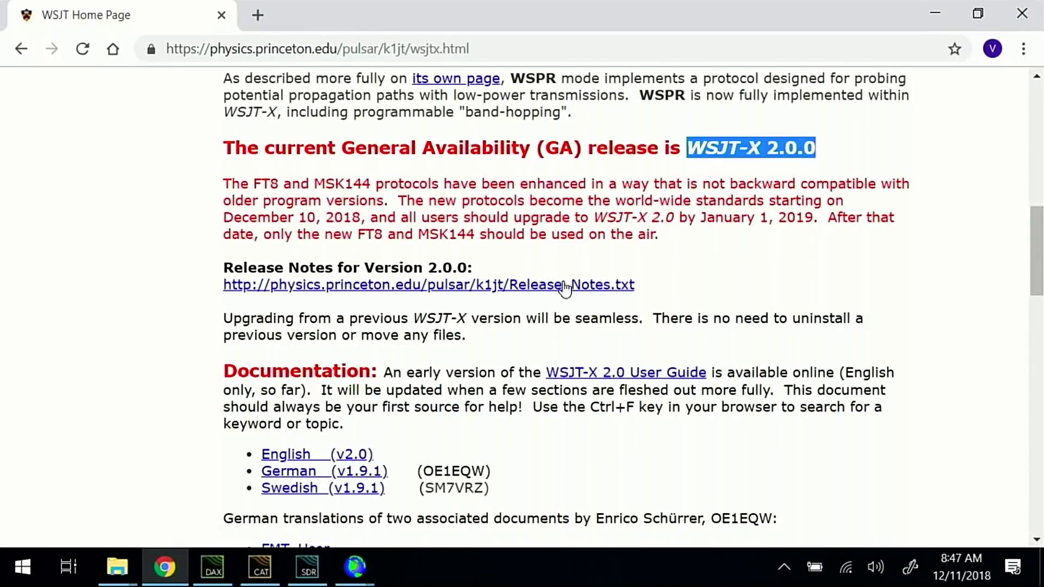
scroll(459, 354, down, 8)
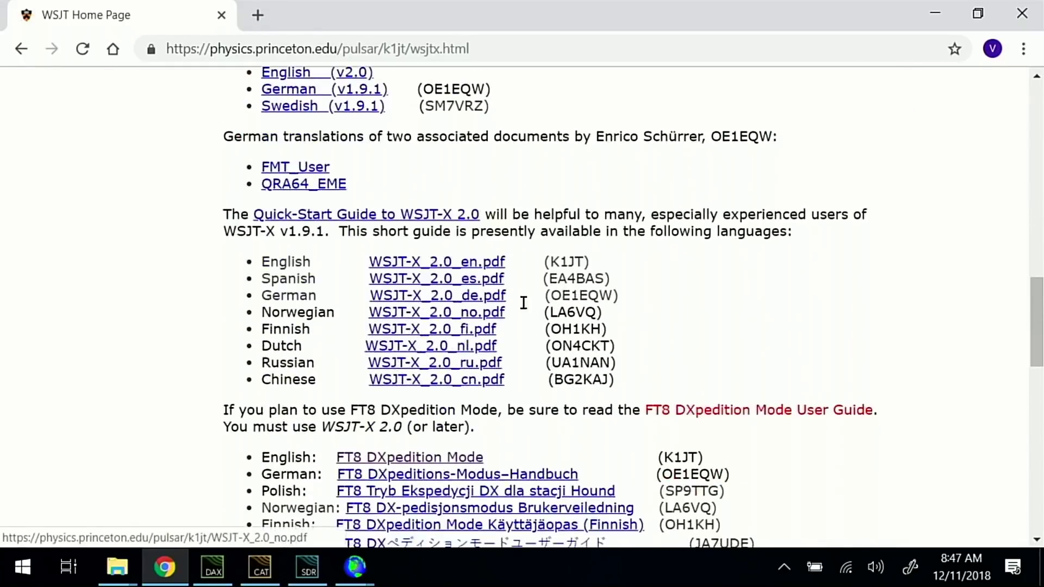
scroll(526, 299, down, 1)
scroll(522, 278, down, 5)
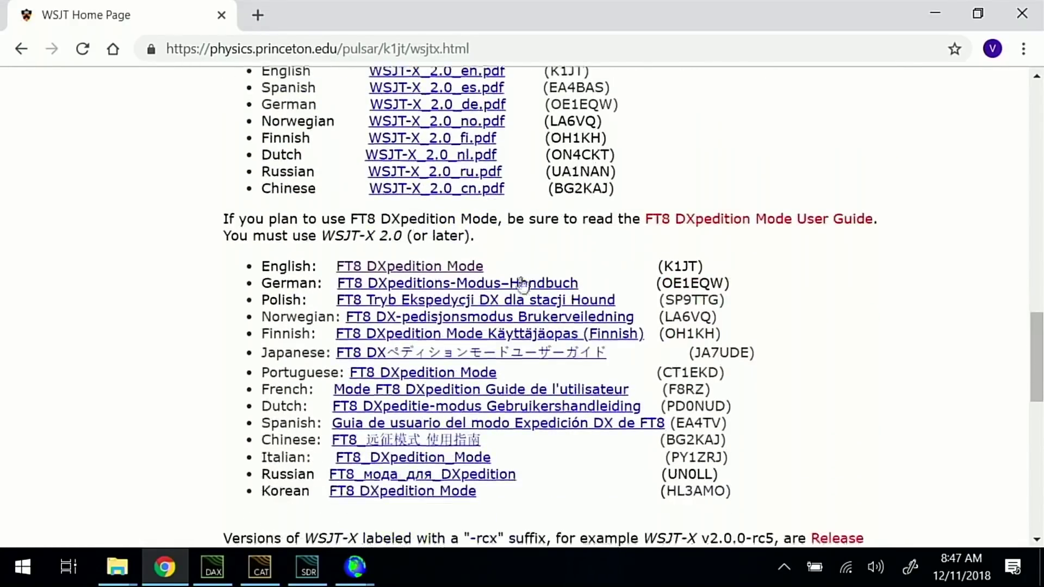
scroll(527, 256, up, 2)
scroll(527, 228, up, 3)
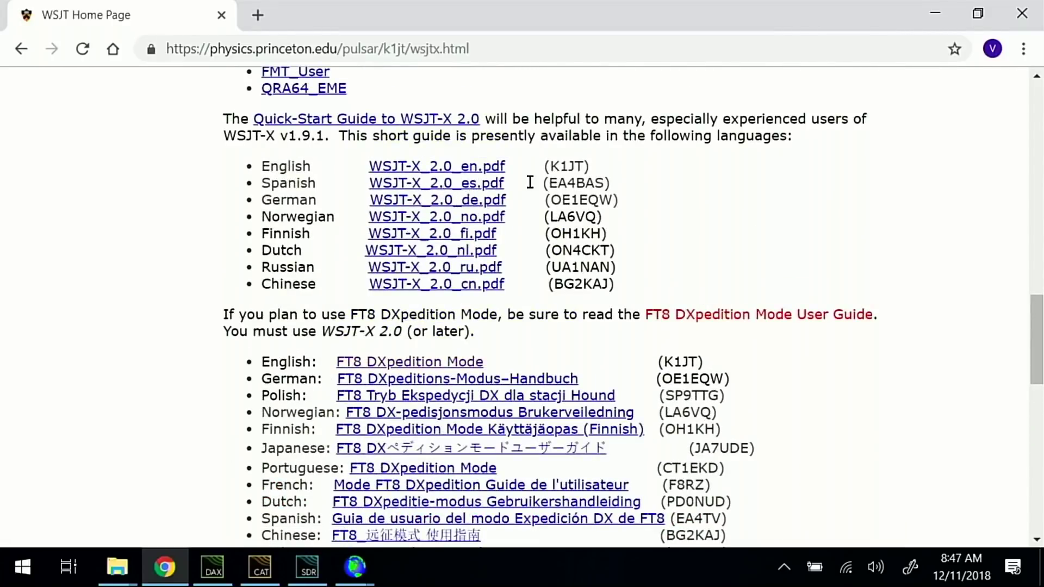
scroll(530, 182, up, 2)
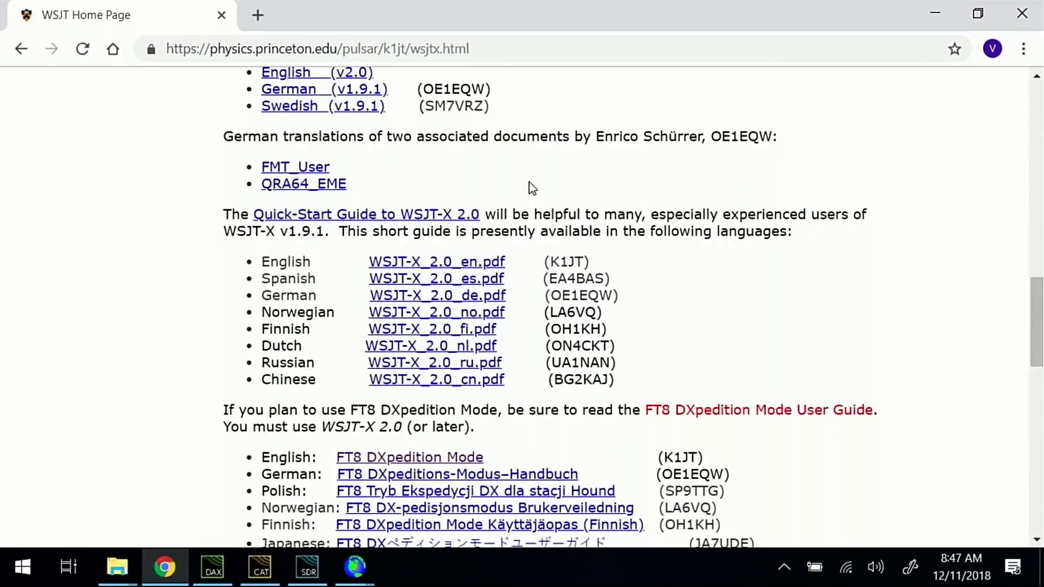
scroll(557, 161, up, 2)
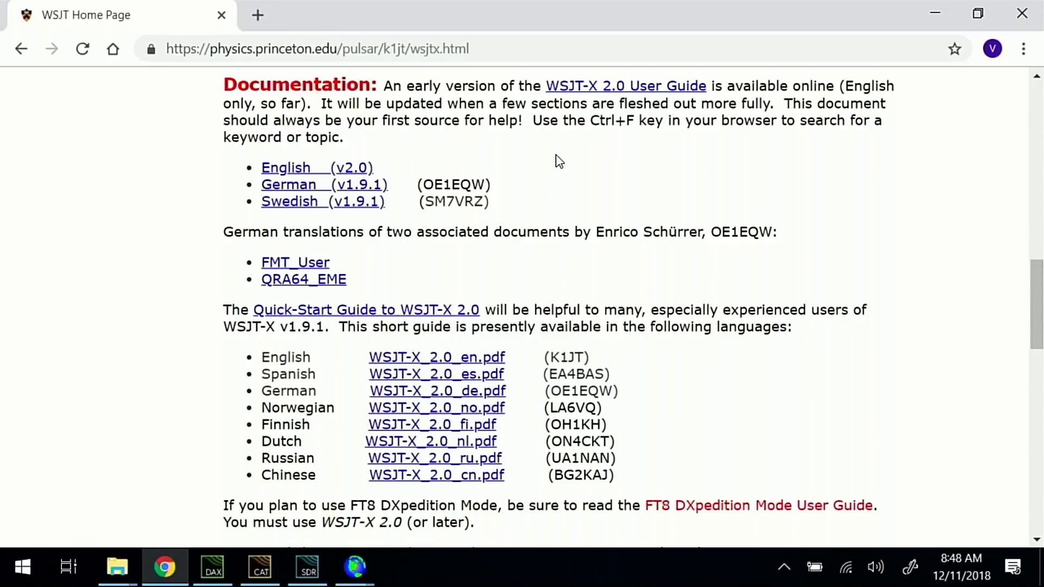
scroll(563, 163, up, 2)
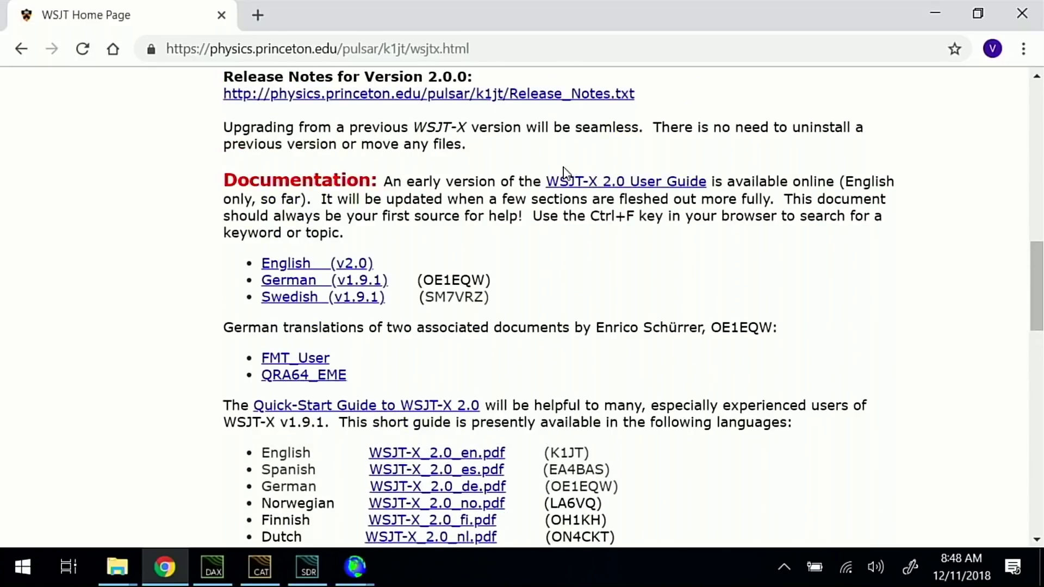
scroll(564, 173, up, 5)
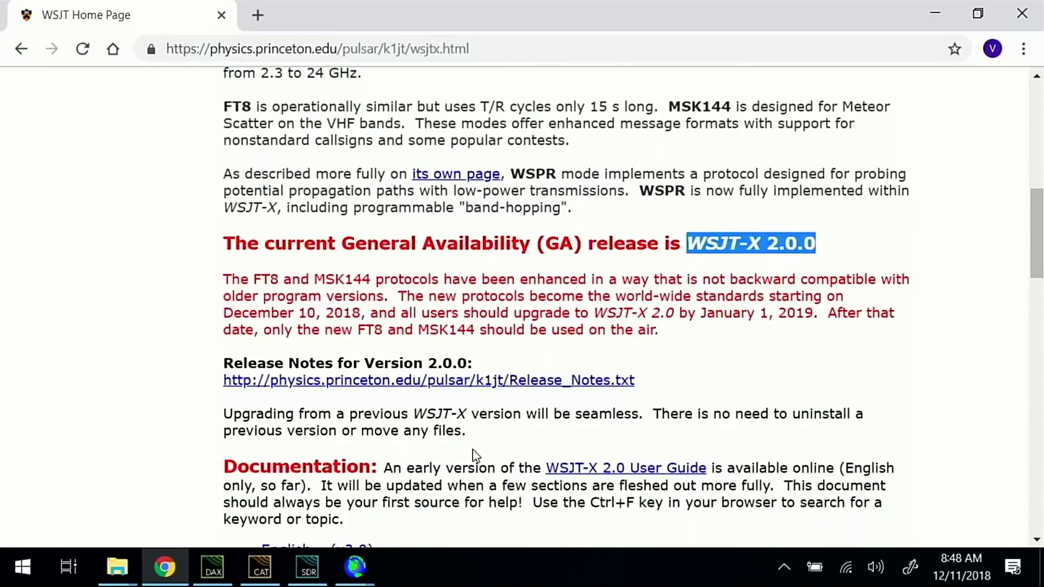
Bring the running WSJT-X v1.9.1 window forward and close it.
click(355, 567)
click(472, 500)
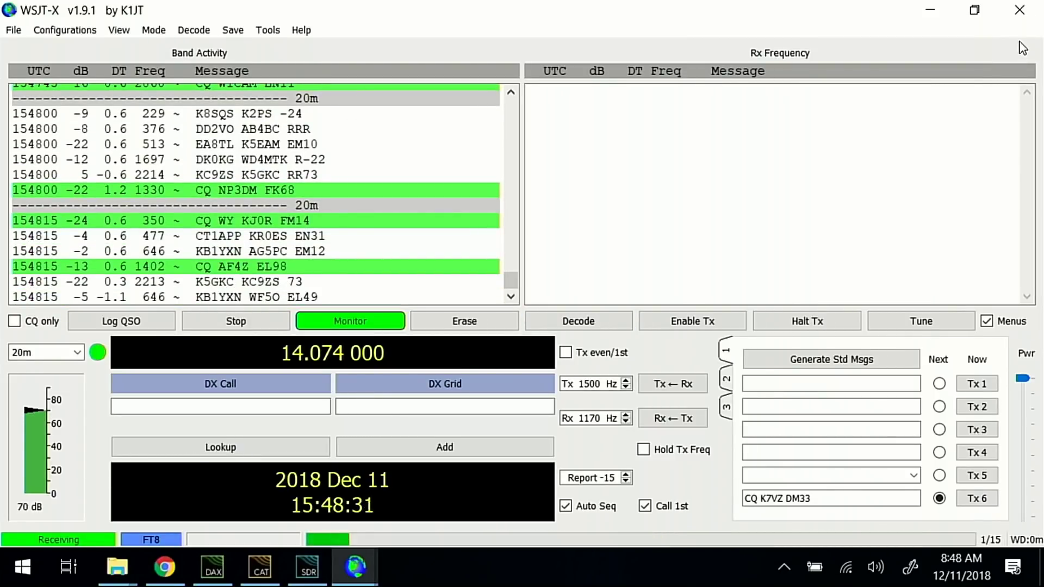
click(1022, 12)
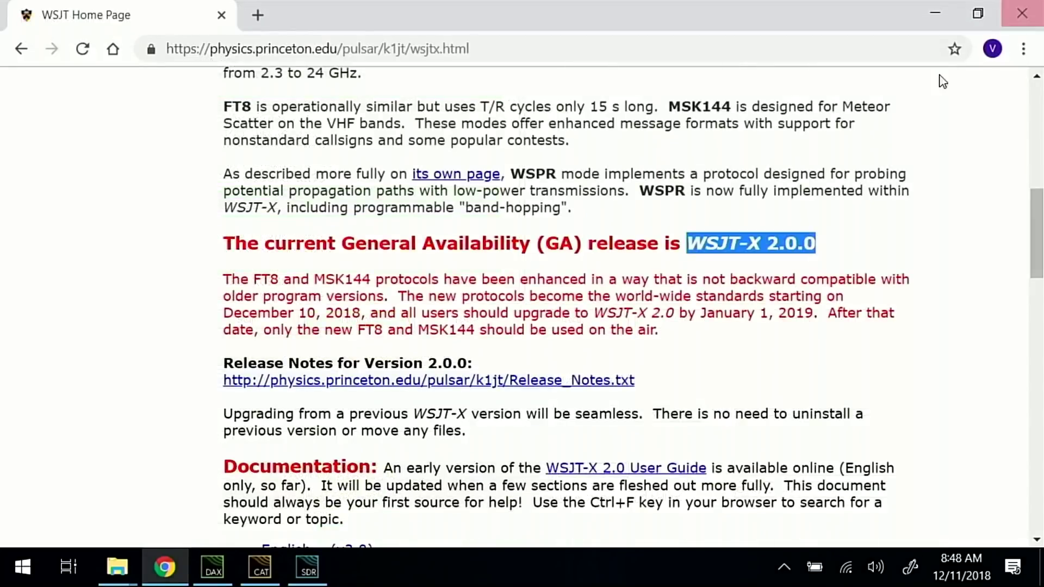
Bring the WSJT-X AppData folder window forward and view its full path.
mouse_move(117, 565)
click(145, 485)
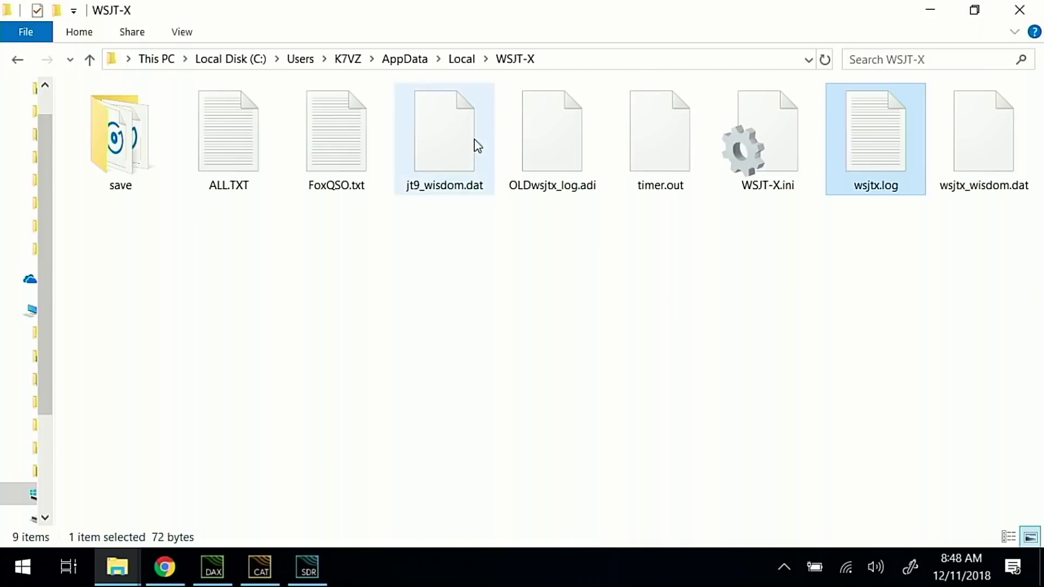
click(643, 59)
click(676, 54)
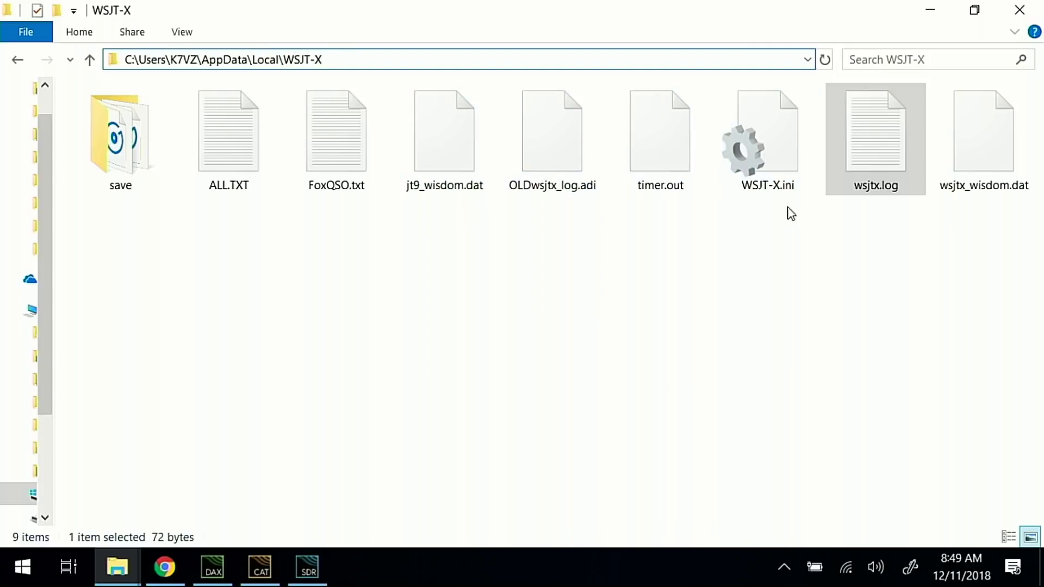
Restore the address bar and select the WSJT-X.ini configuration file.
click(874, 149)
mouse_move(872, 198)
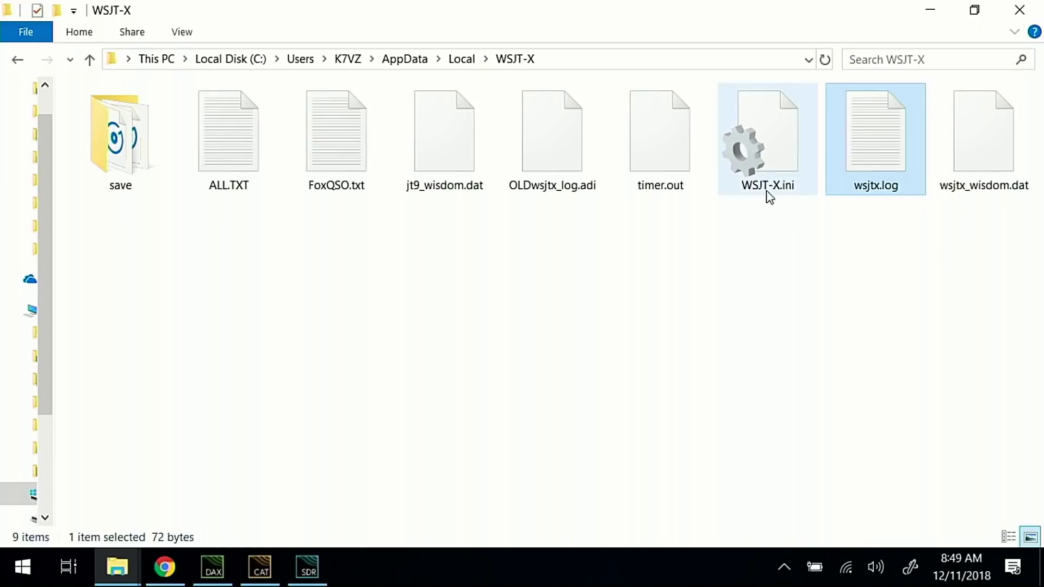
click(779, 165)
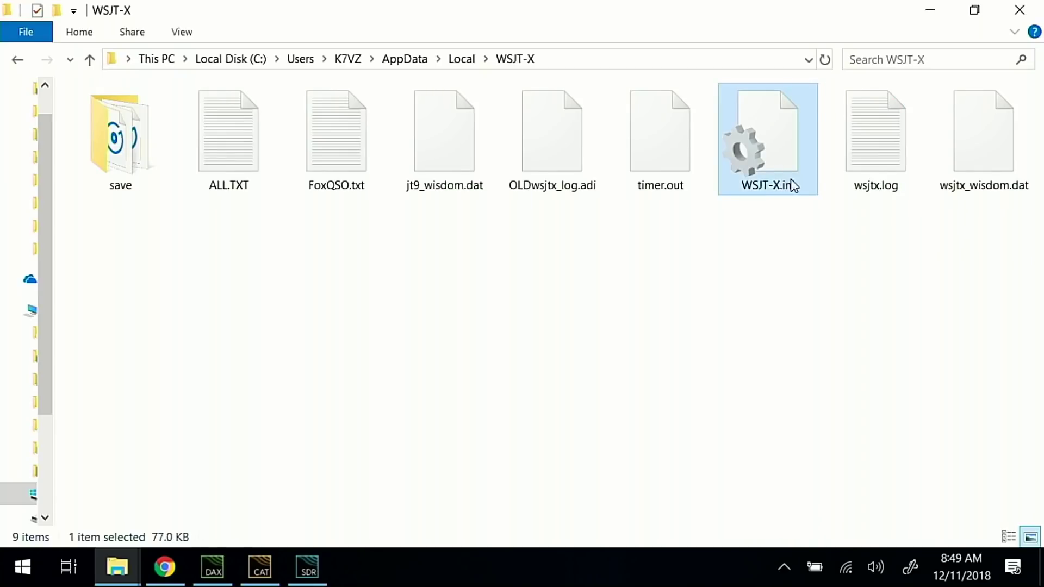
mouse_move(805, 170)
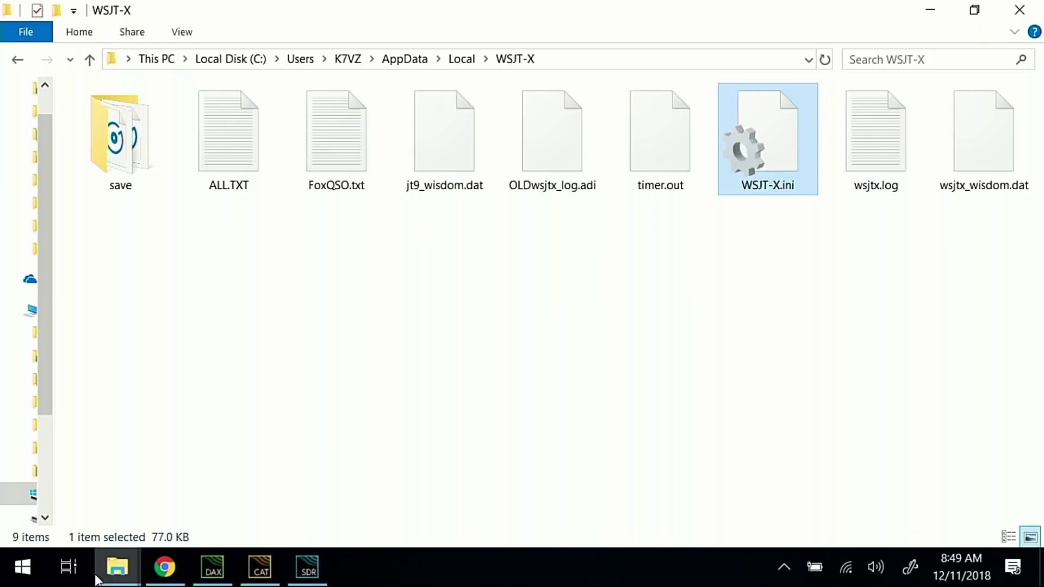
Switch to the C:\WSJT folder window and display its full path.
mouse_move(101, 576)
click(289, 506)
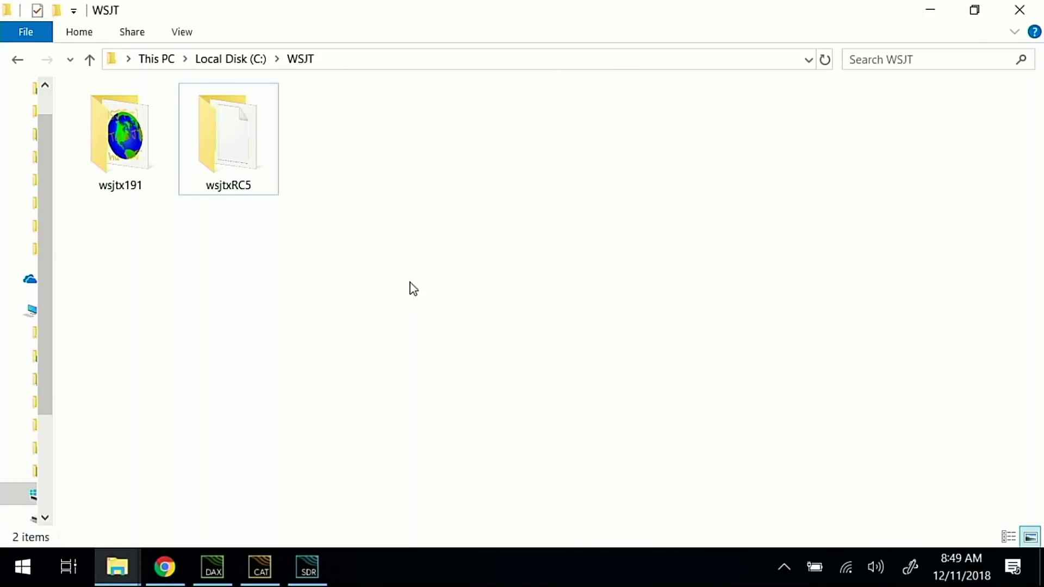
click(438, 60)
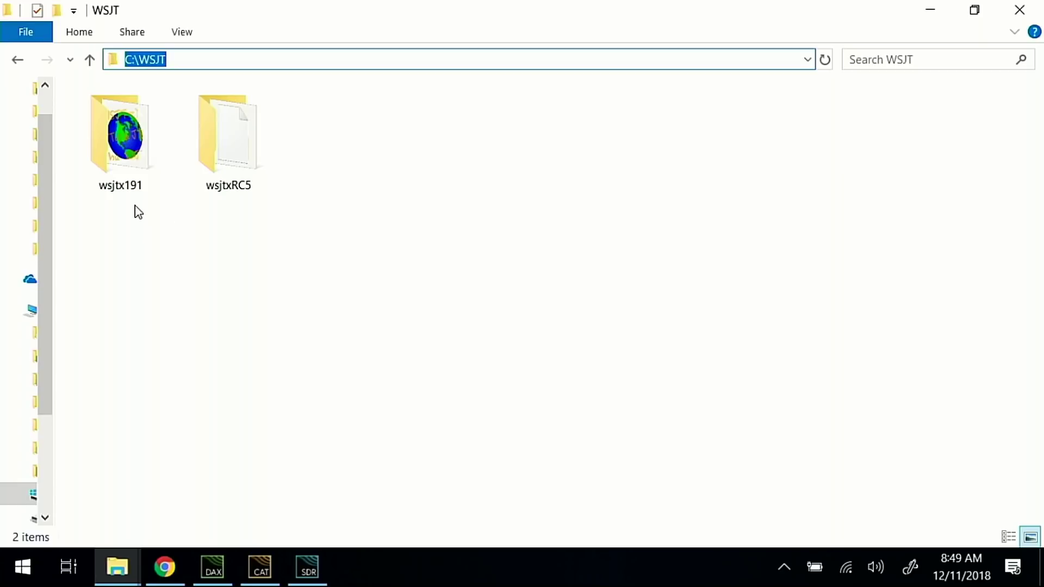
mouse_move(114, 196)
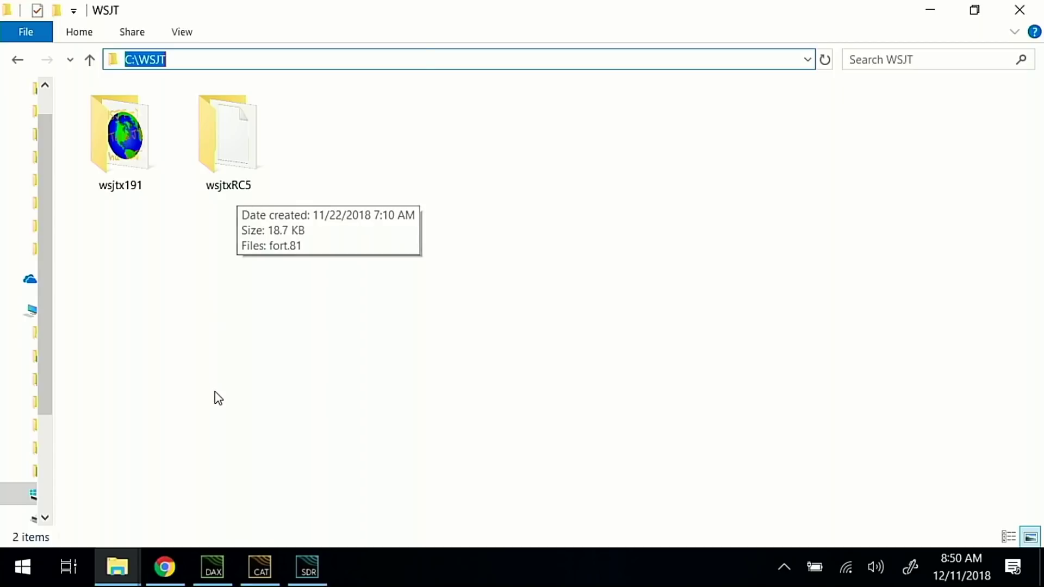
click(118, 571)
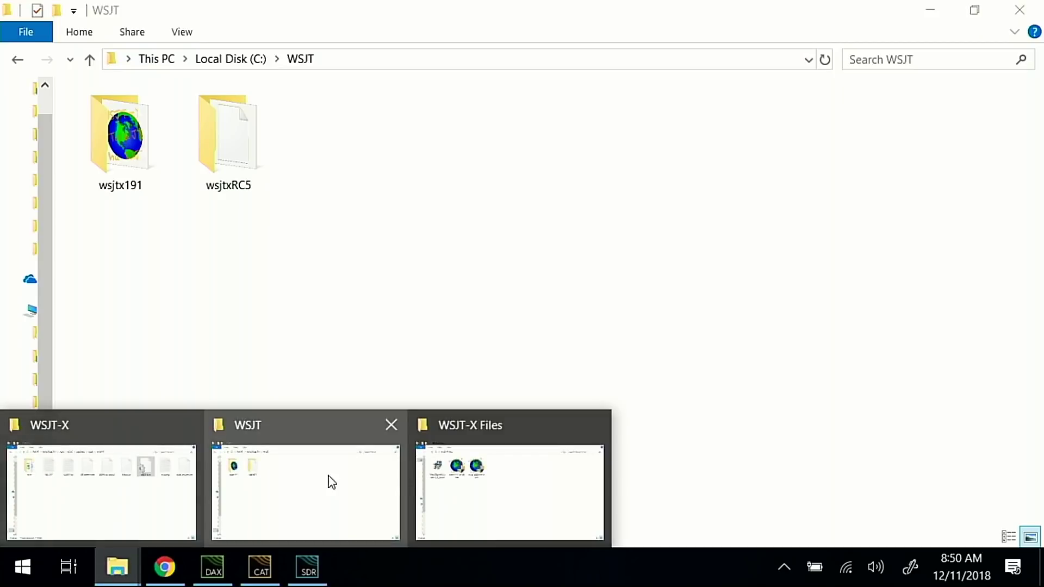
Launch wsjtx-2.0.0-win32.exe and accept the default setup options up to the install location.
click(495, 496)
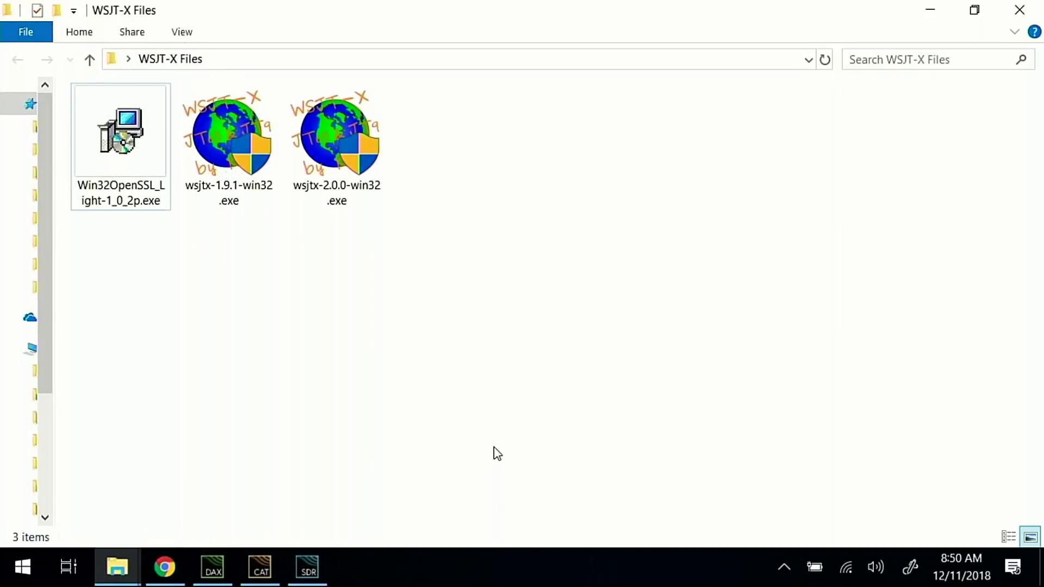
click(340, 158)
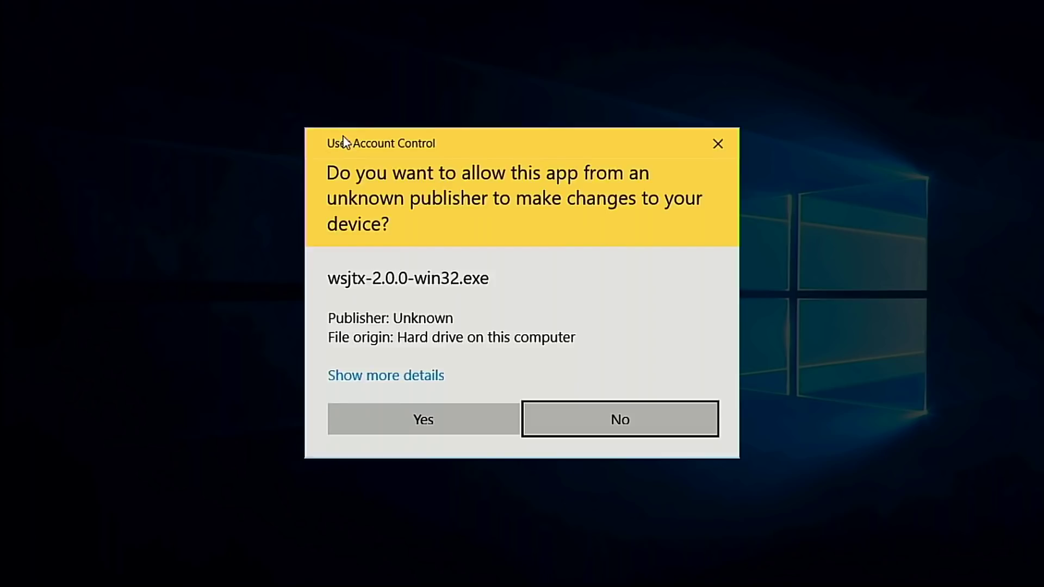
click(428, 426)
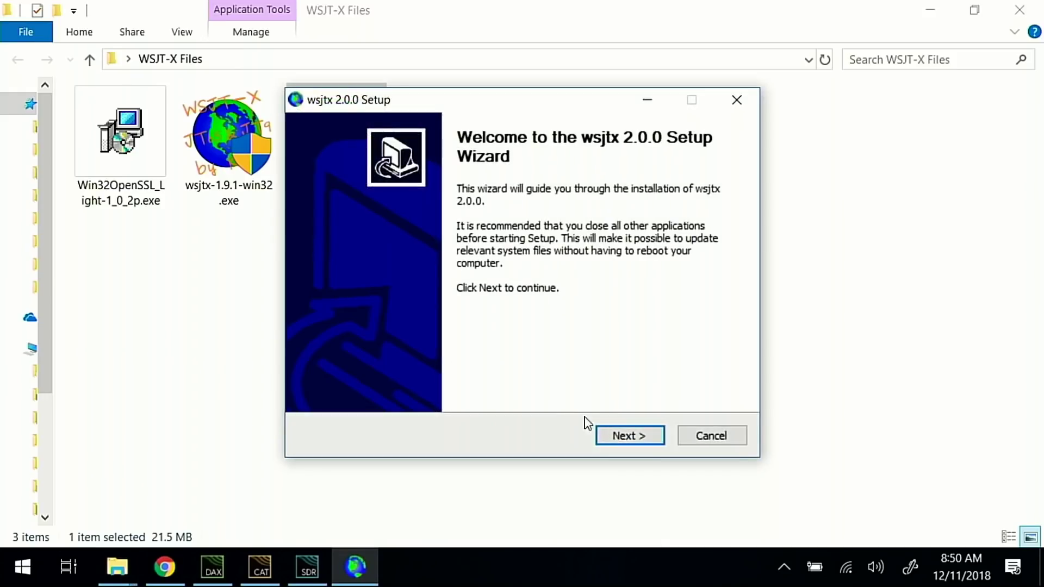
click(614, 436)
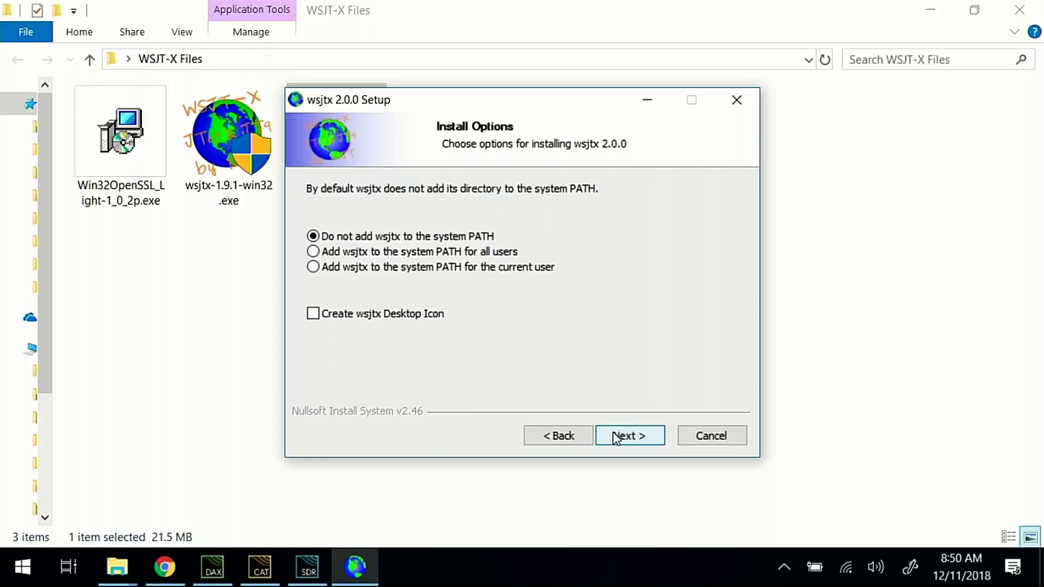
click(614, 437)
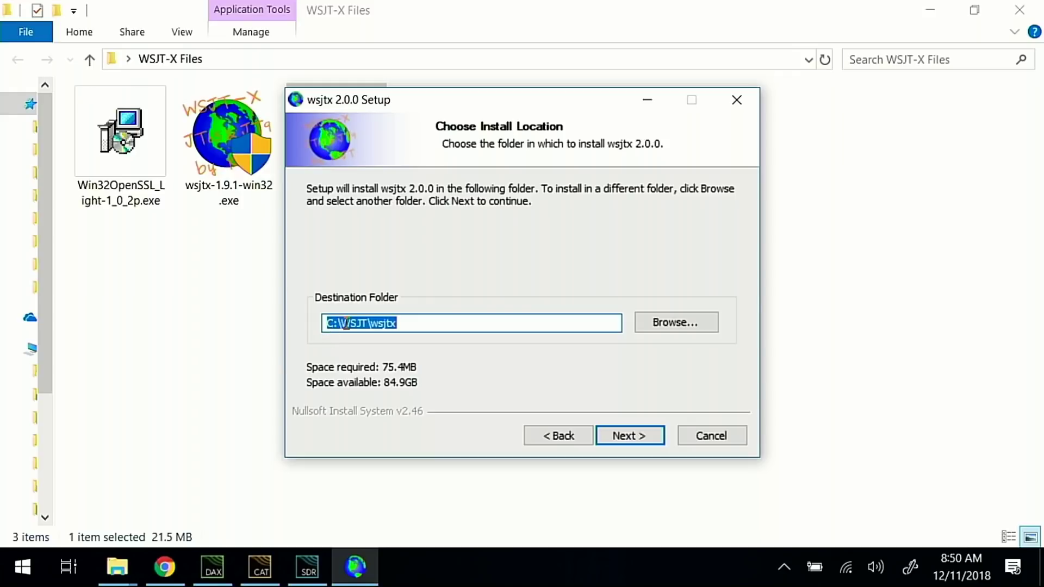
Install into C:\WSJT\wsjtx200 and finish setup with 'Run wsjtx 2.0.0' unticked.
click(416, 323)
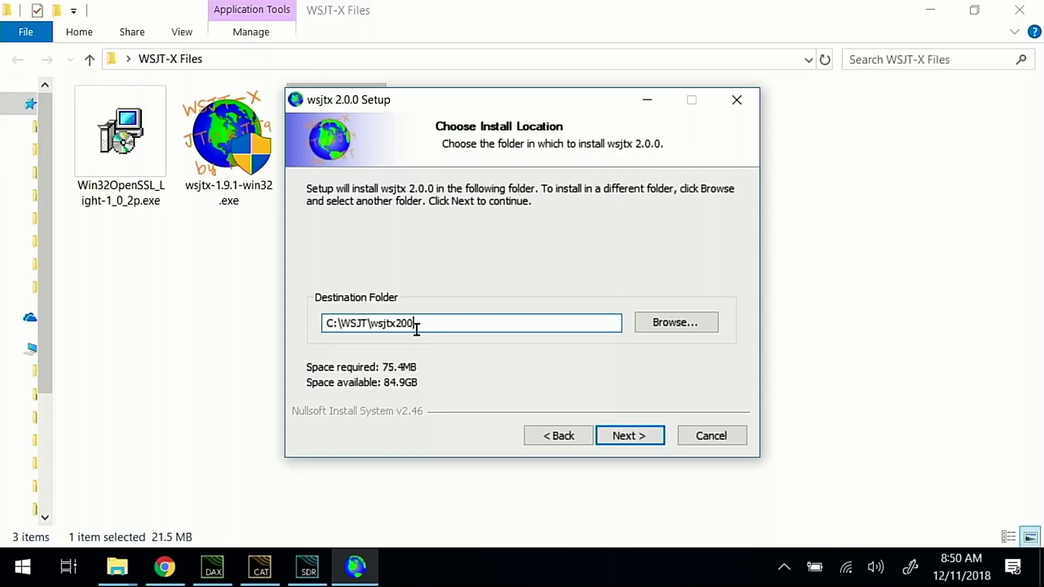
click(640, 437)
click(642, 440)
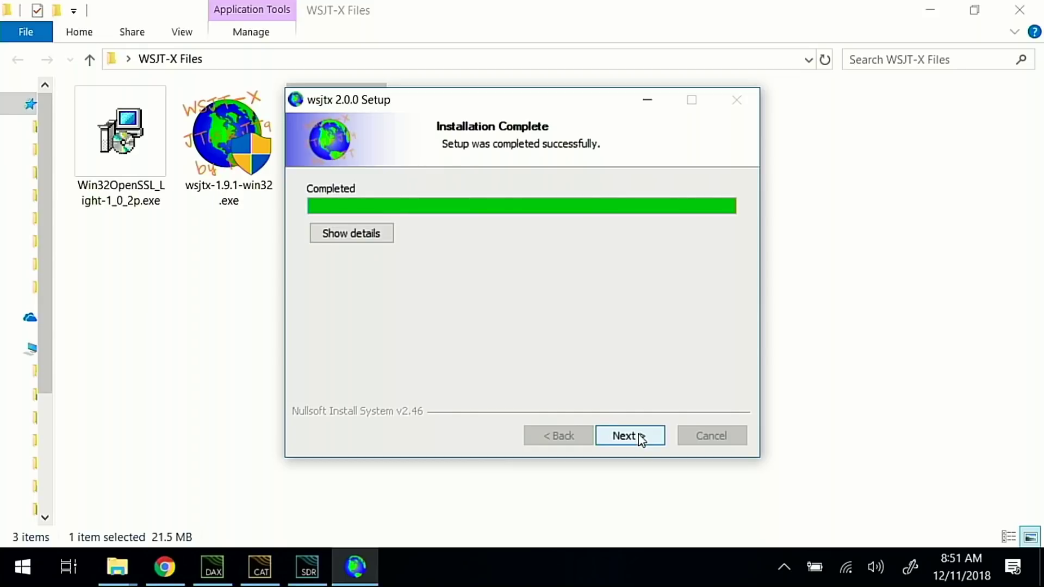
click(640, 438)
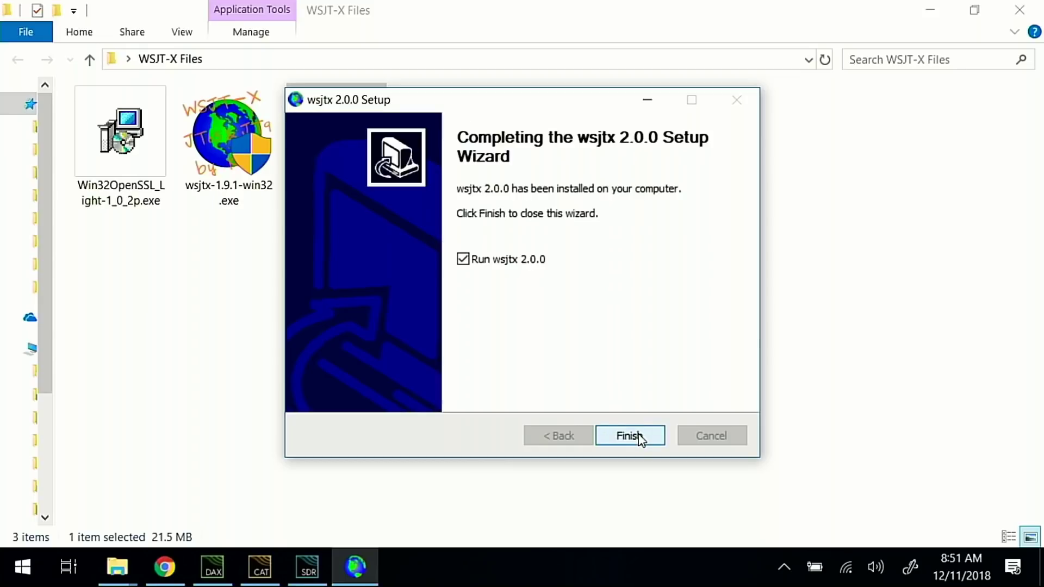
click(462, 260)
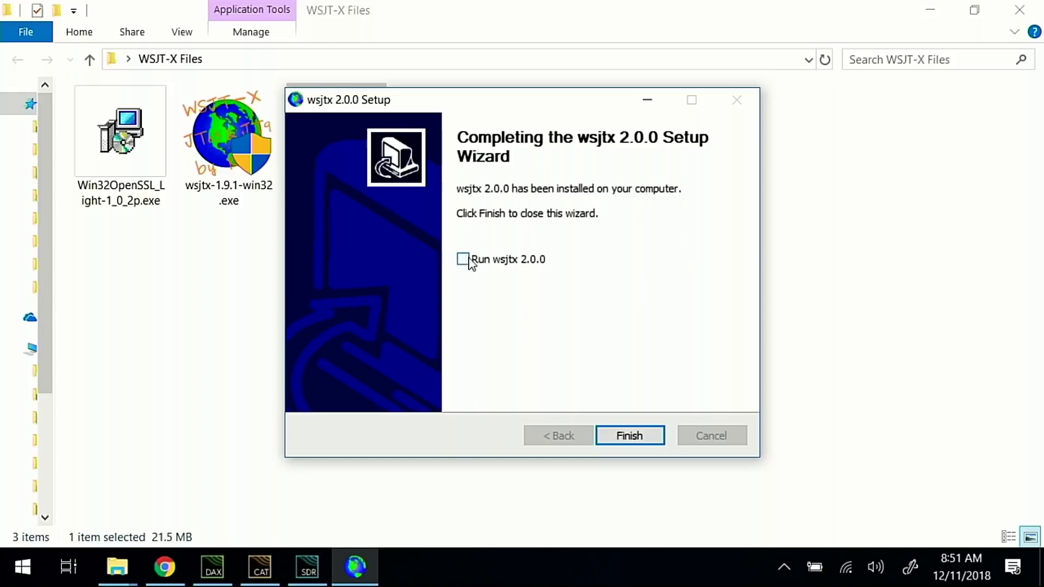
click(634, 437)
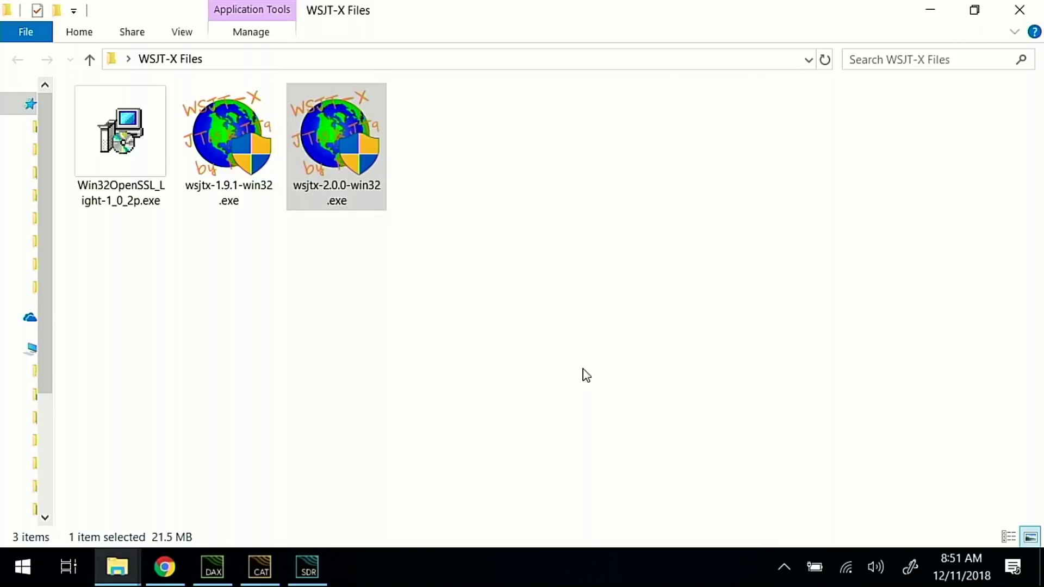
Switch to the C:\WSJT folder and check that wsjtx200 sits beside wsjtx191.
click(117, 567)
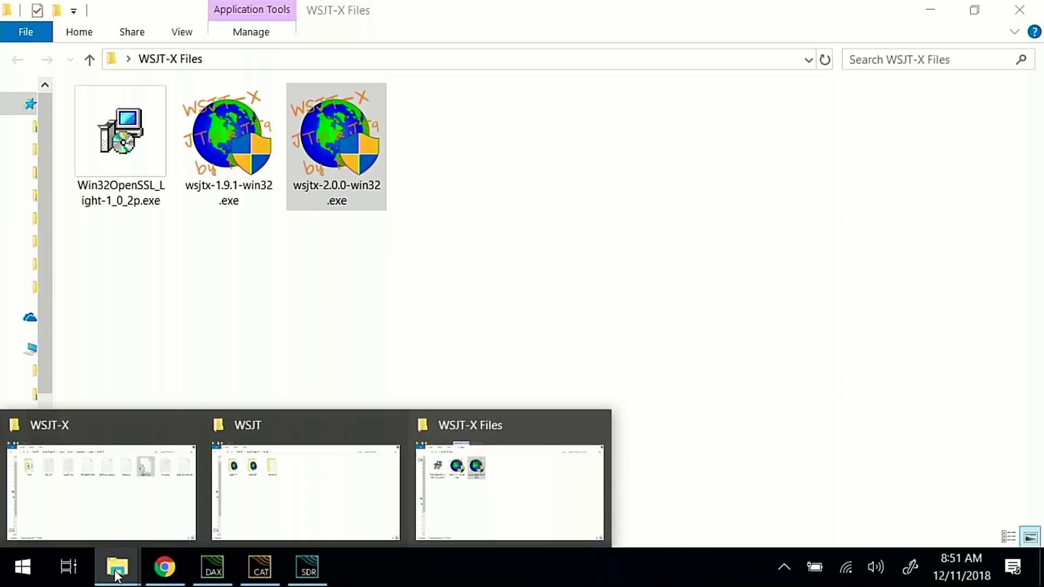
mouse_move(161, 505)
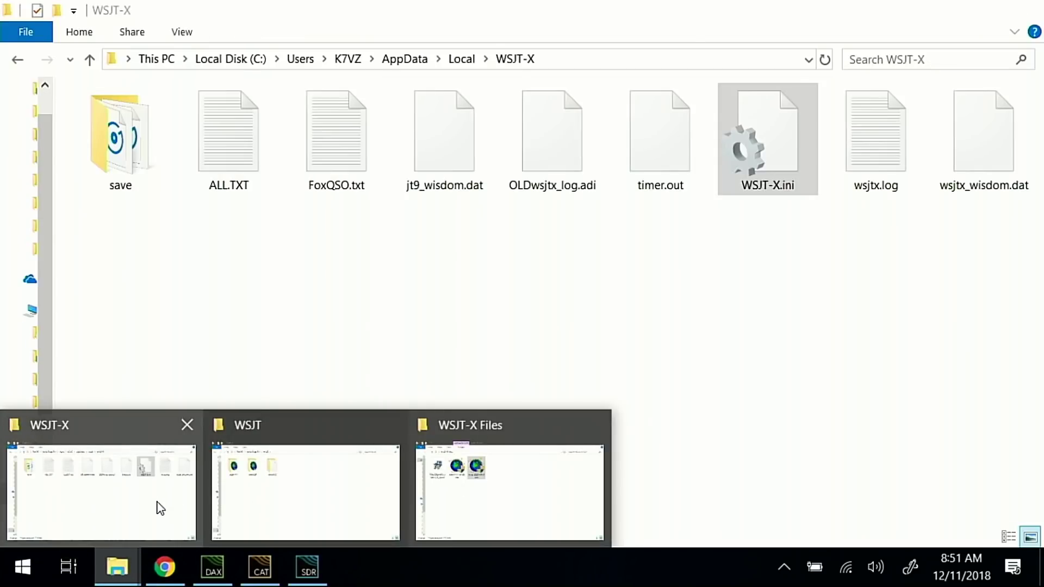
click(261, 478)
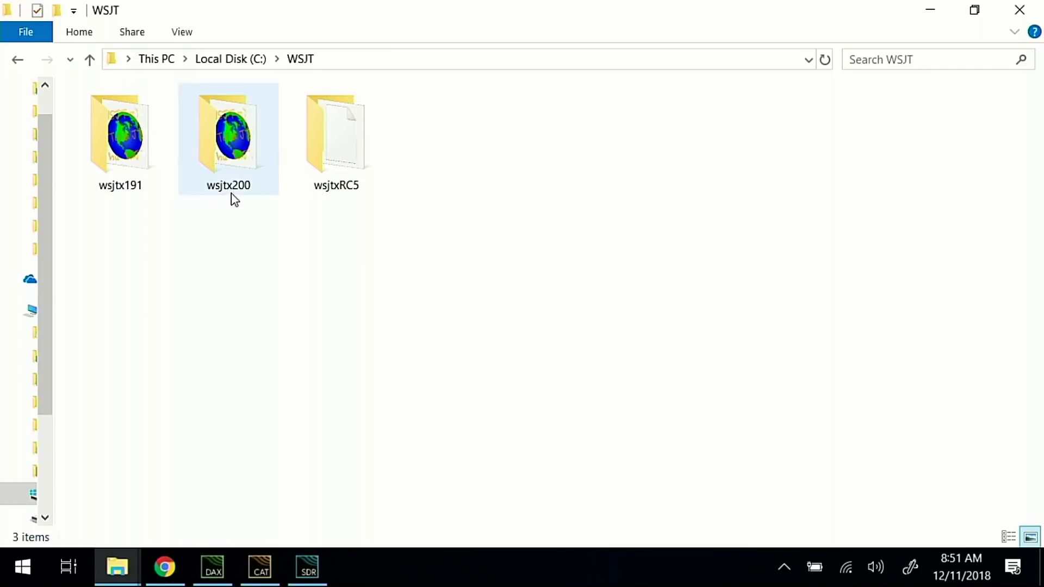
mouse_move(248, 199)
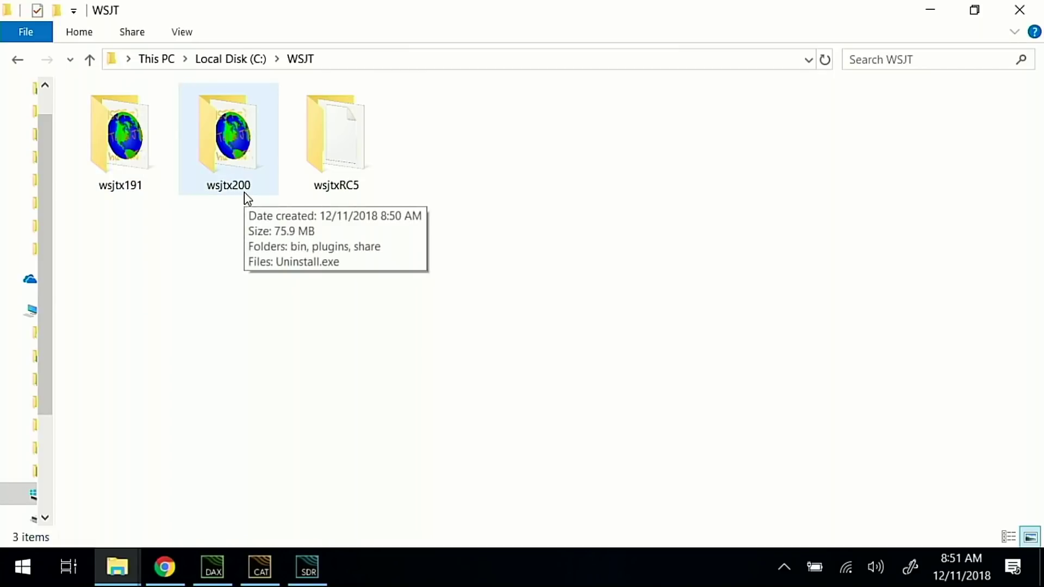
Minimize the three folder windows and the browser to reveal the desktop.
click(933, 12)
click(933, 12)
click(933, 12)
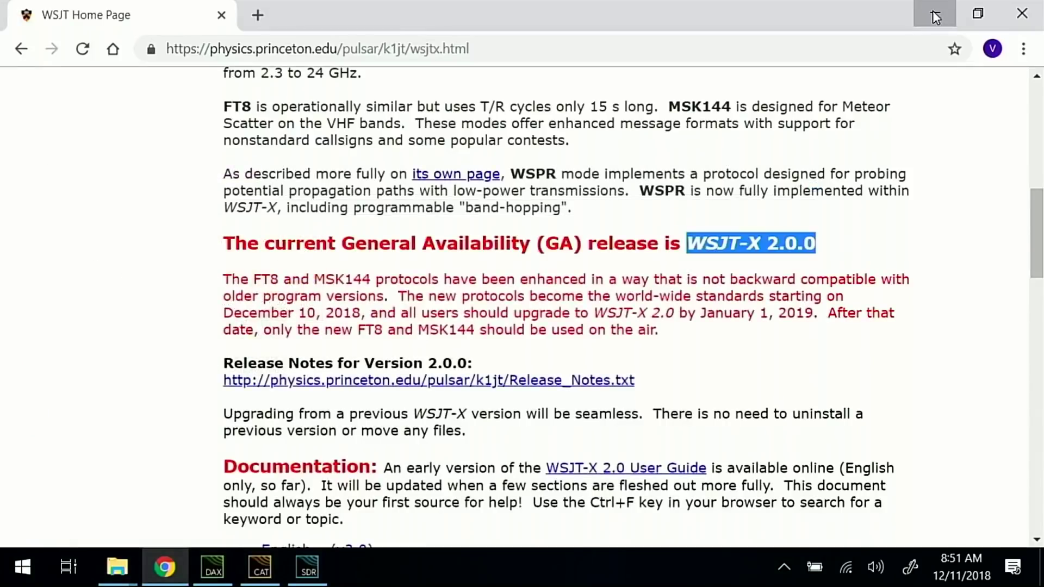
click(931, 12)
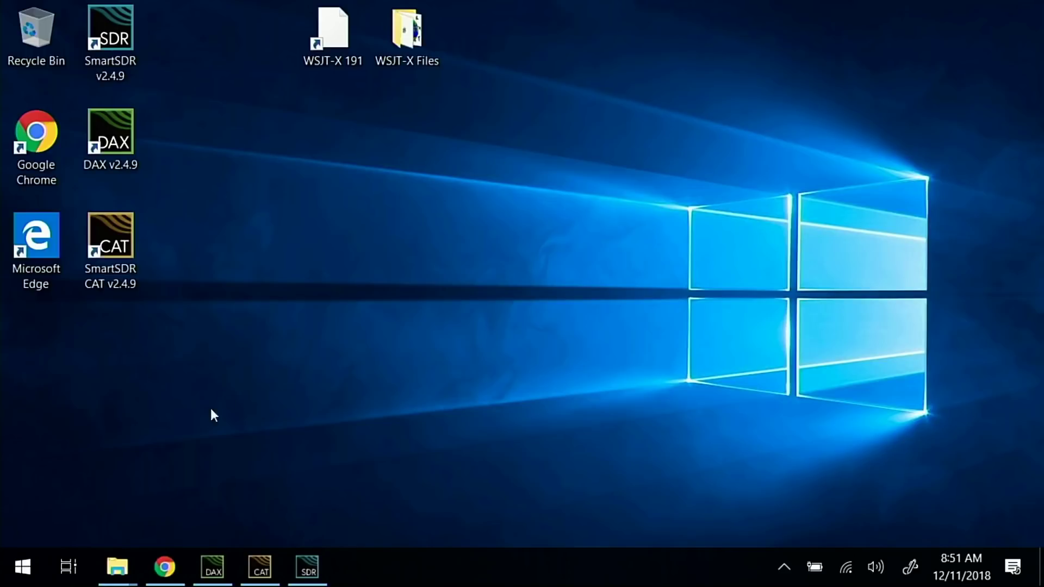
Copy the WSJT-X 191 shortcut and paste a duplicate onto the desktop.
right_click(334, 37)
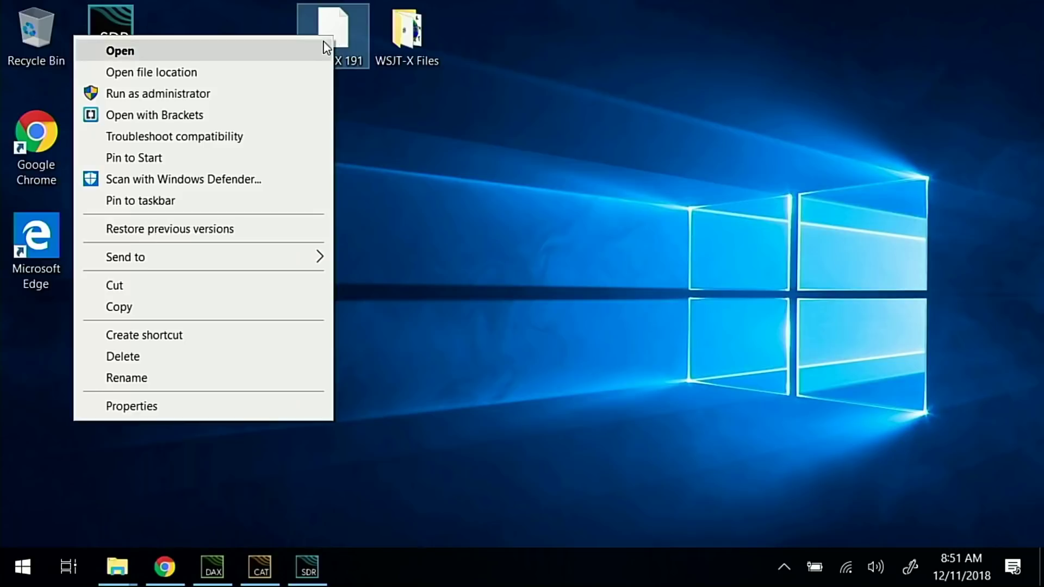
click(140, 309)
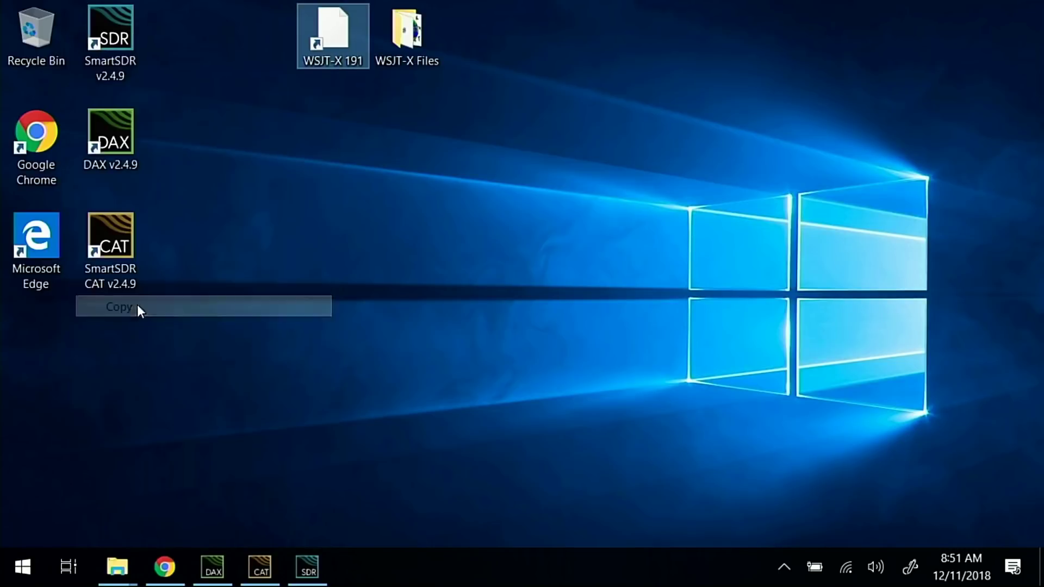
right_click(372, 269)
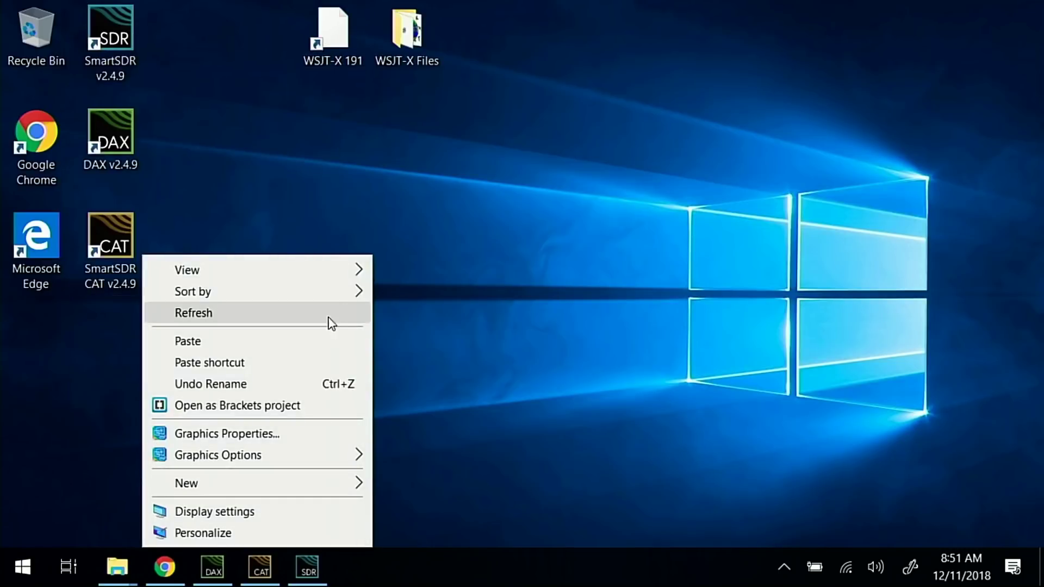
click(236, 347)
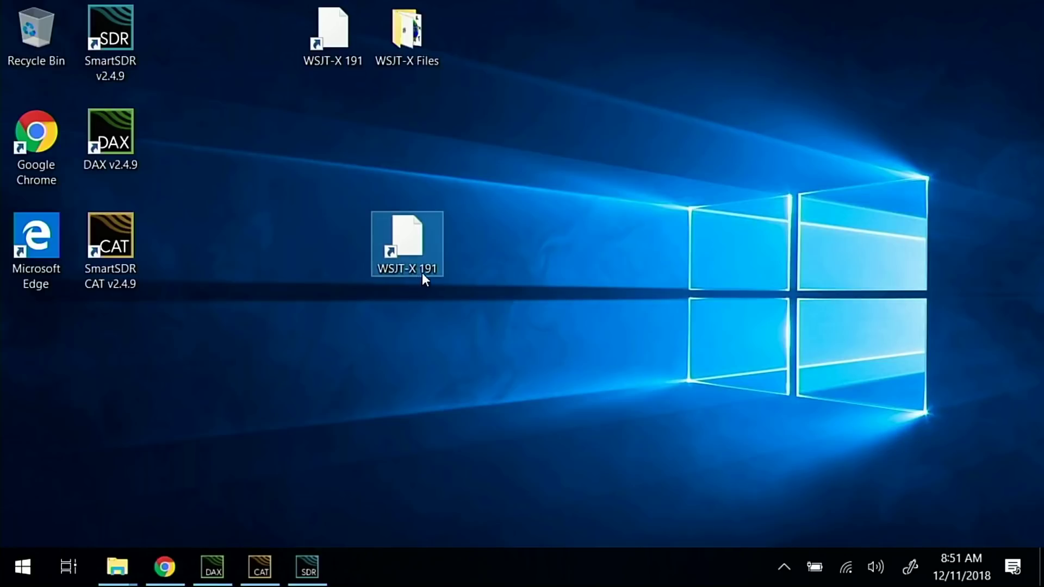
Rename the duplicated shortcut to 'WSJT-X 200'.
click(425, 270)
click(426, 269)
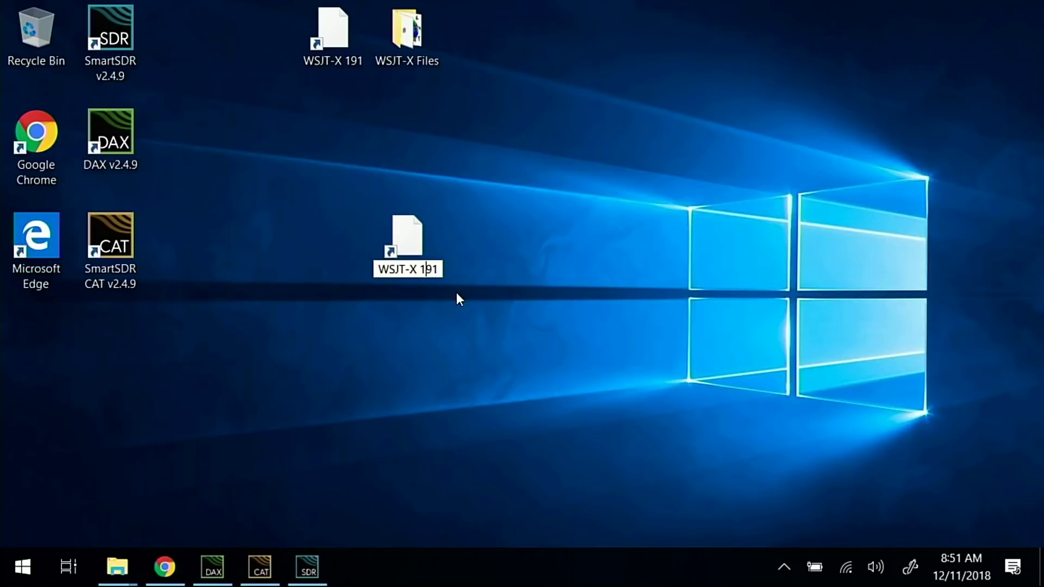
key(BackSpace)
key(Delete)
key(Delete)
text(200)
key(Return)
click(512, 402)
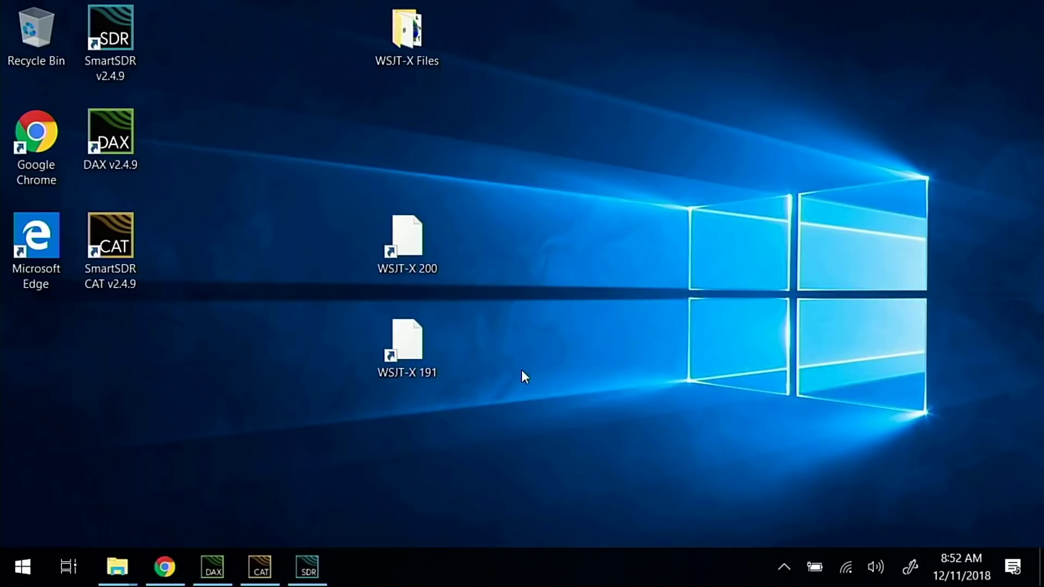
In the WSJT-X 200 shortcut's properties, point Target to C:\WSJT\wsjtx200\bin\wsjtx.exe.
right_click(413, 245)
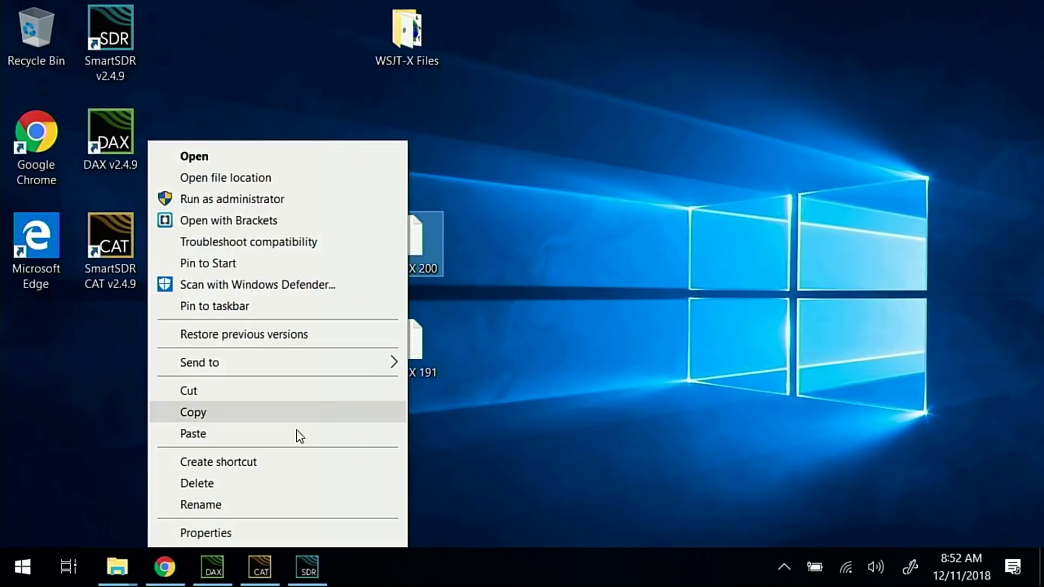
click(243, 526)
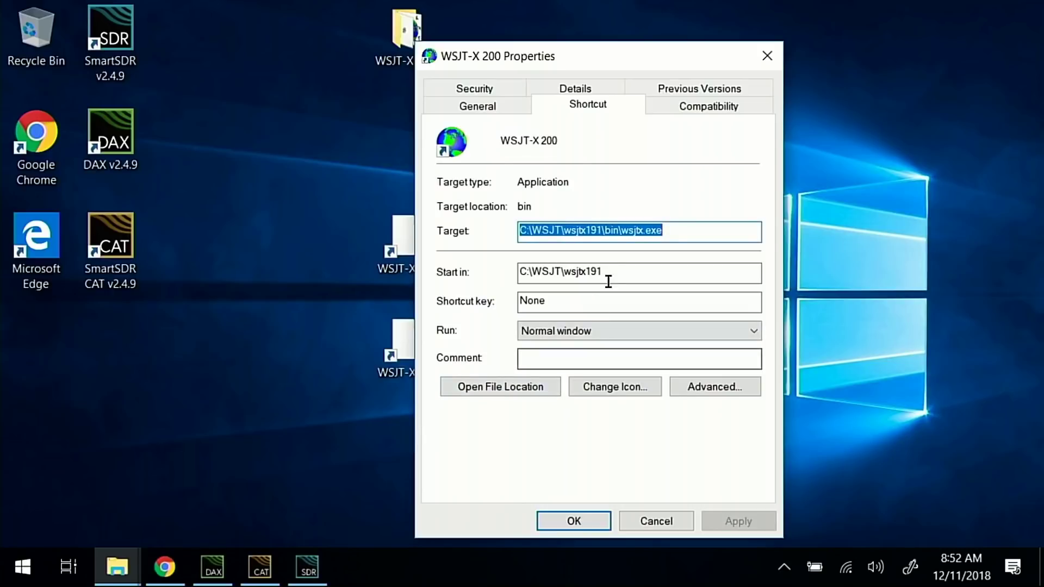
click(600, 230)
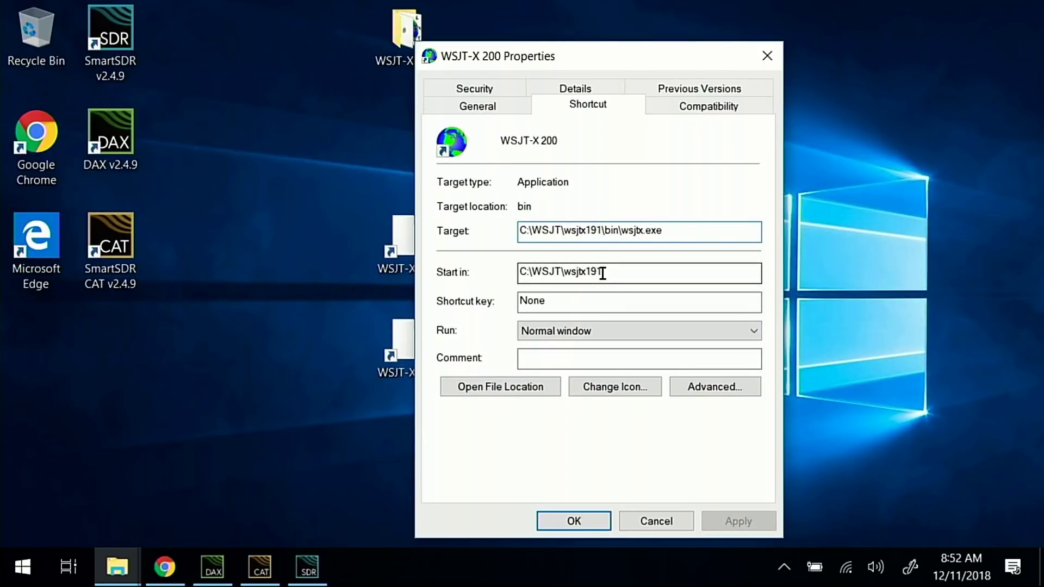
key(BackSpace)
key(BackSpace)
key(BackSpace)
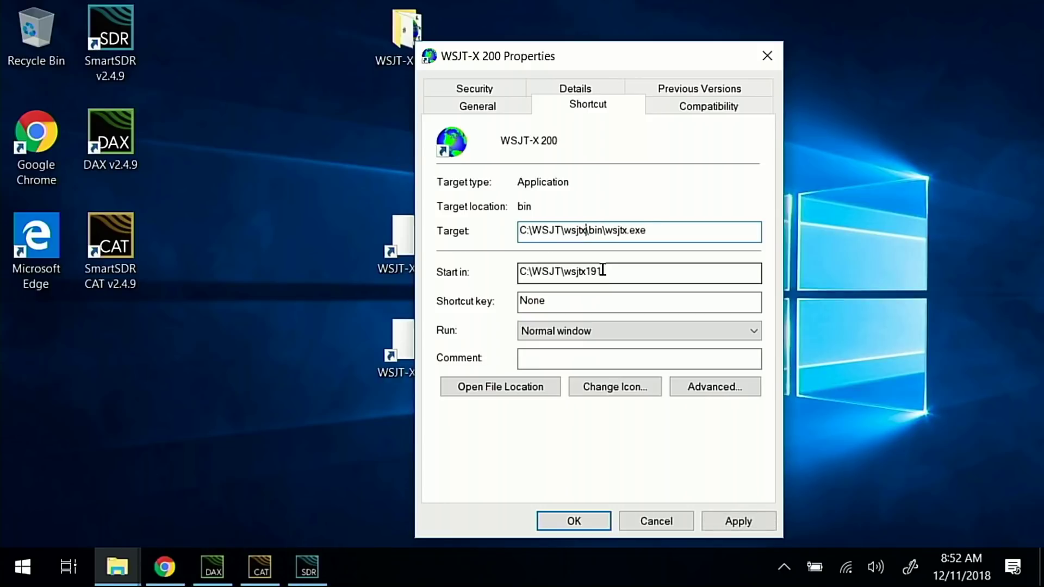
text(200)
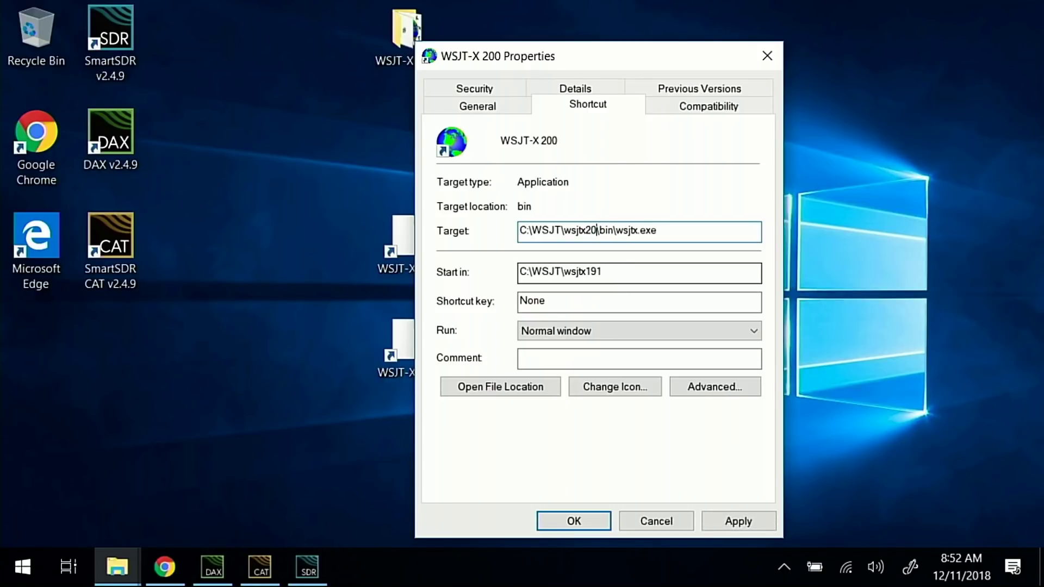
Change Start in to C:\WSJT\wsjtx200 and apply the changes.
click(610, 271)
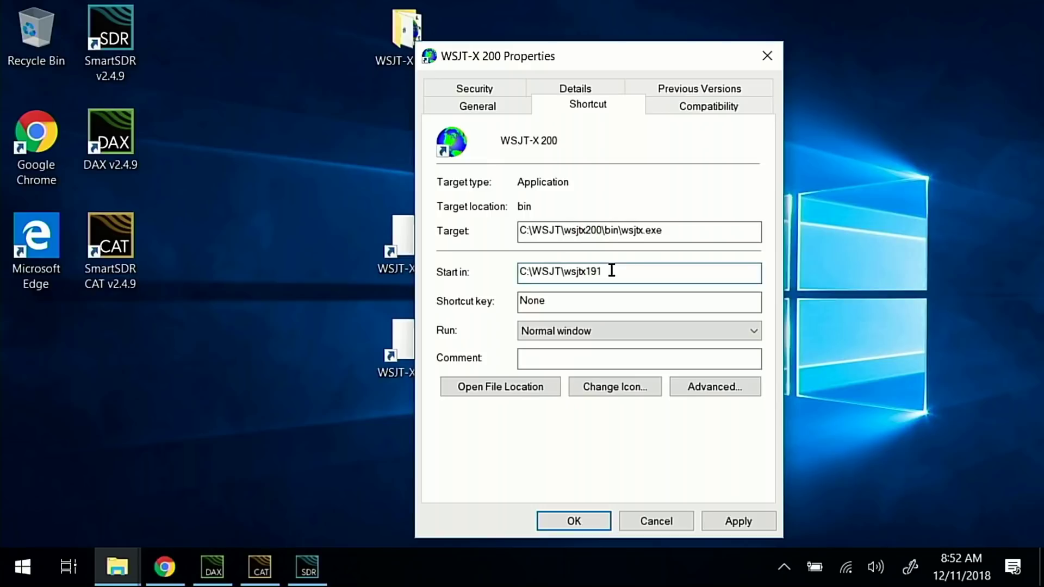
key(BackSpace)
key(BackSpace)
key(BackSpace)
text(2)
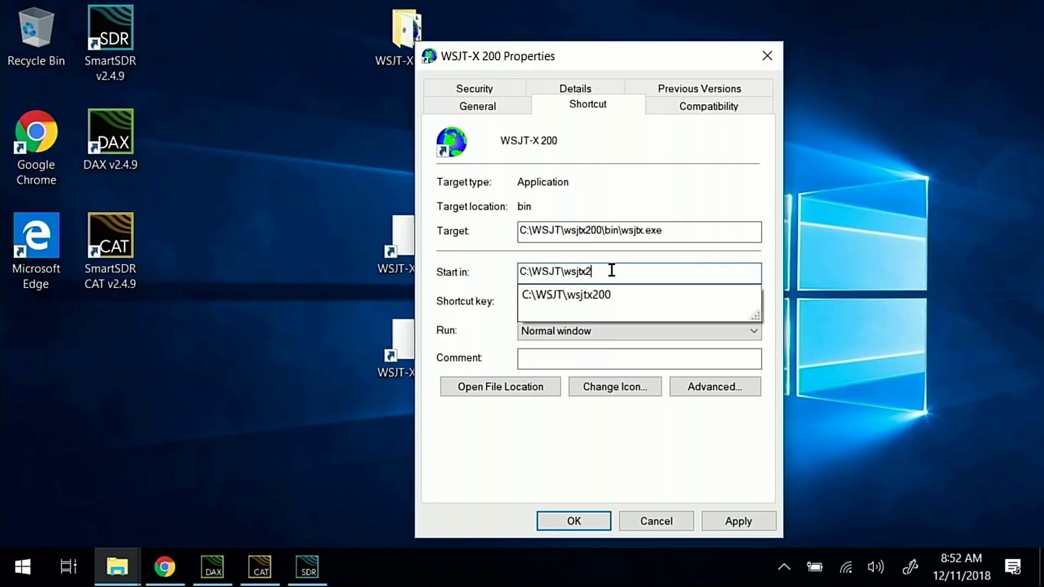
text(00)
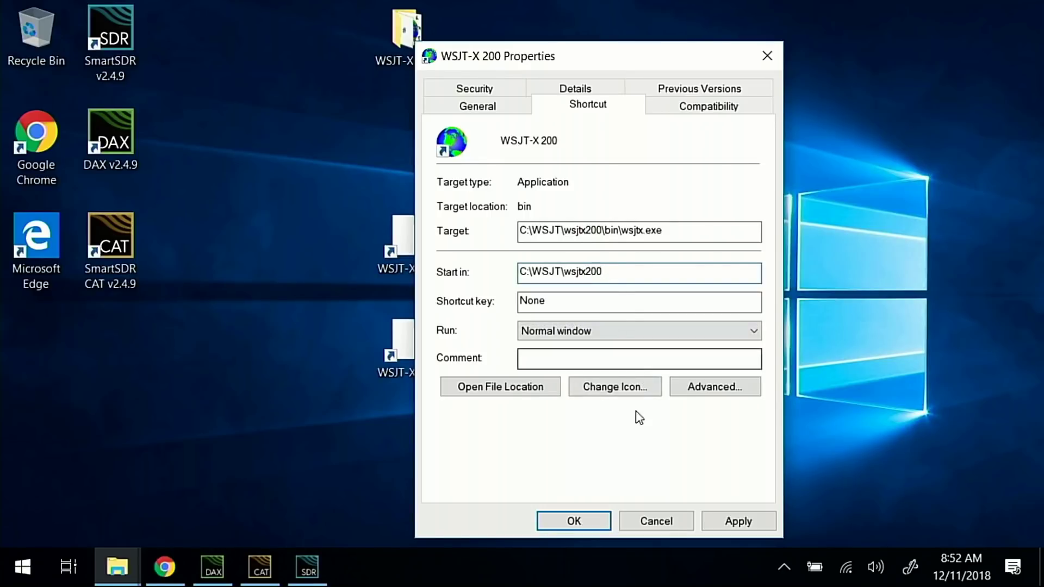
click(723, 522)
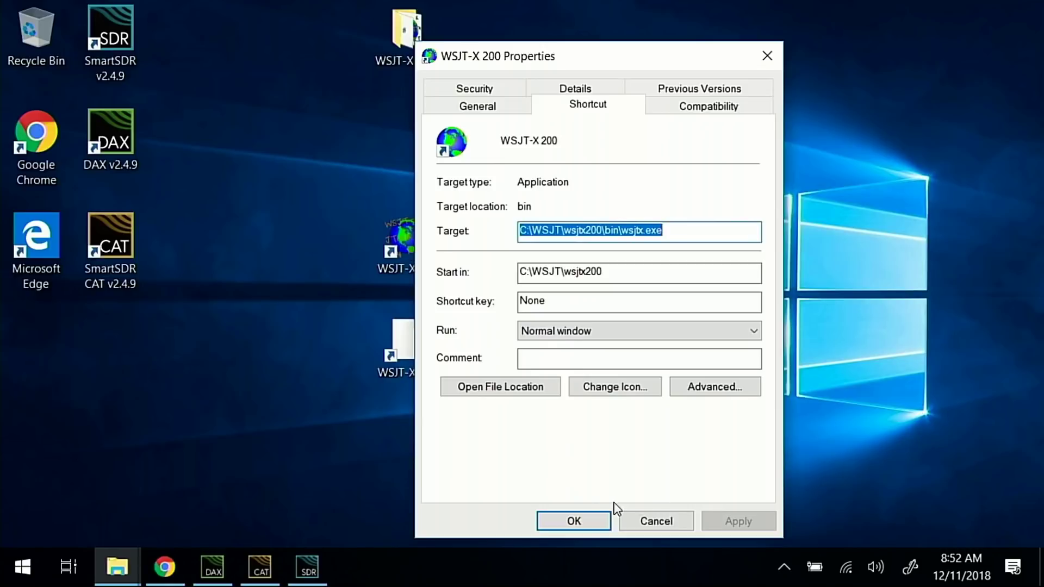
click(589, 522)
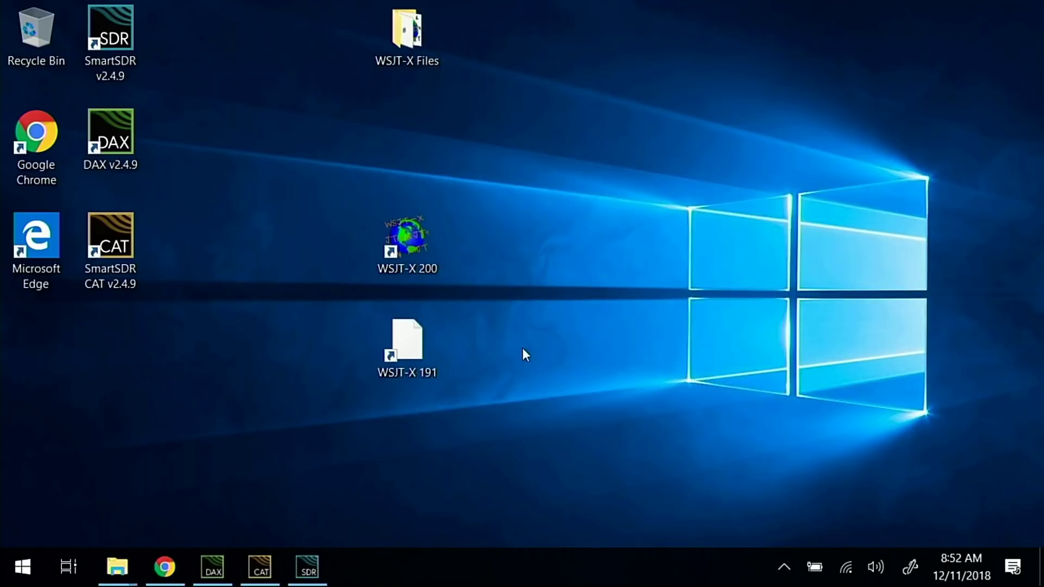
click(409, 240)
double_click(409, 240)
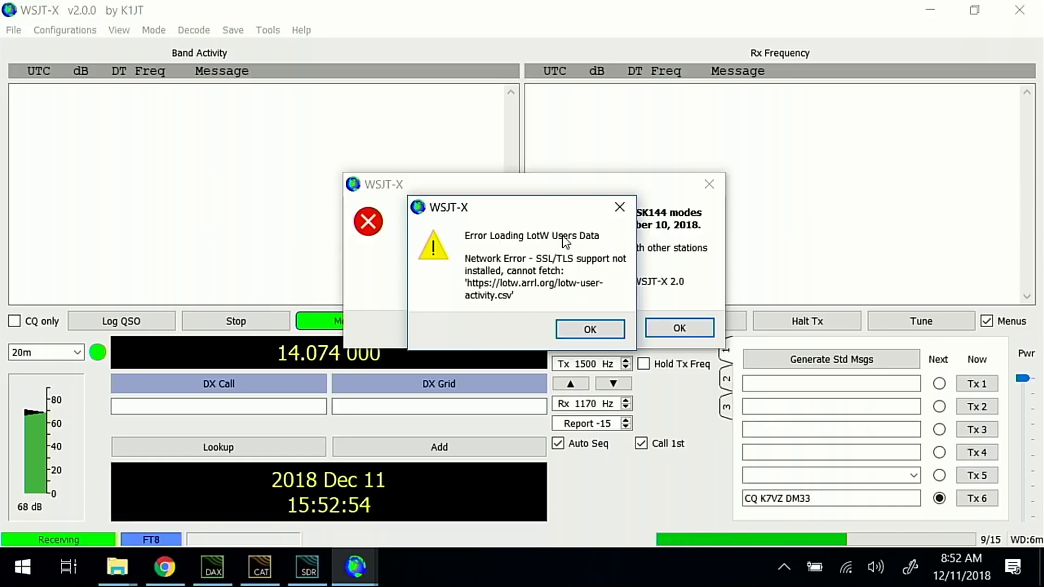
click(592, 329)
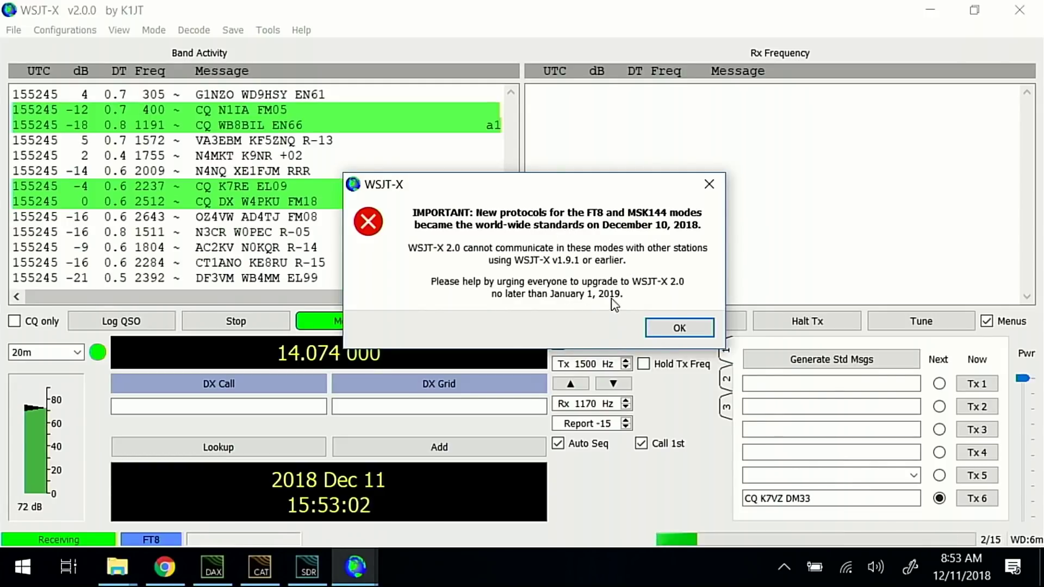
click(674, 328)
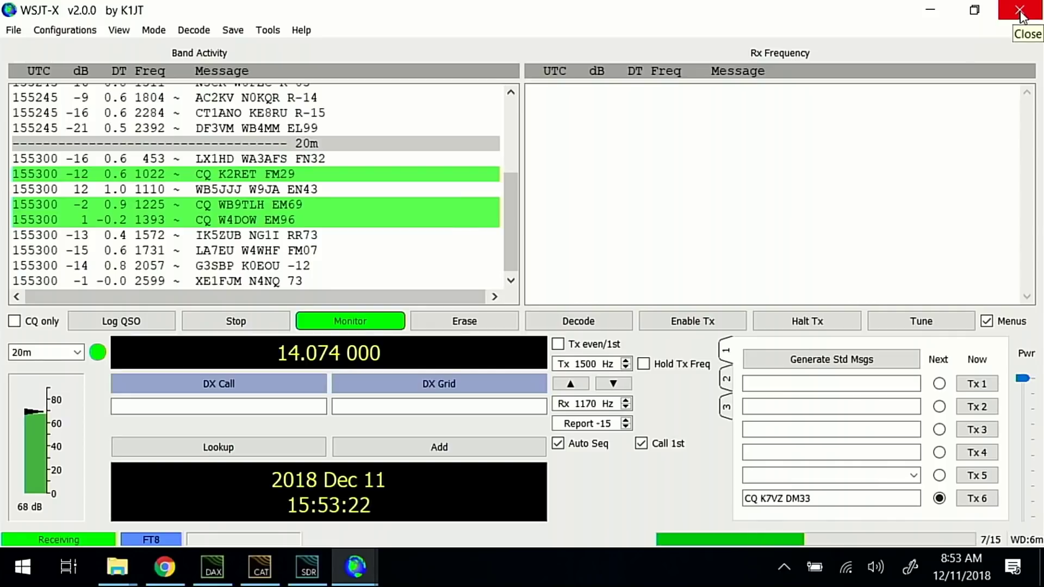
click(1020, 12)
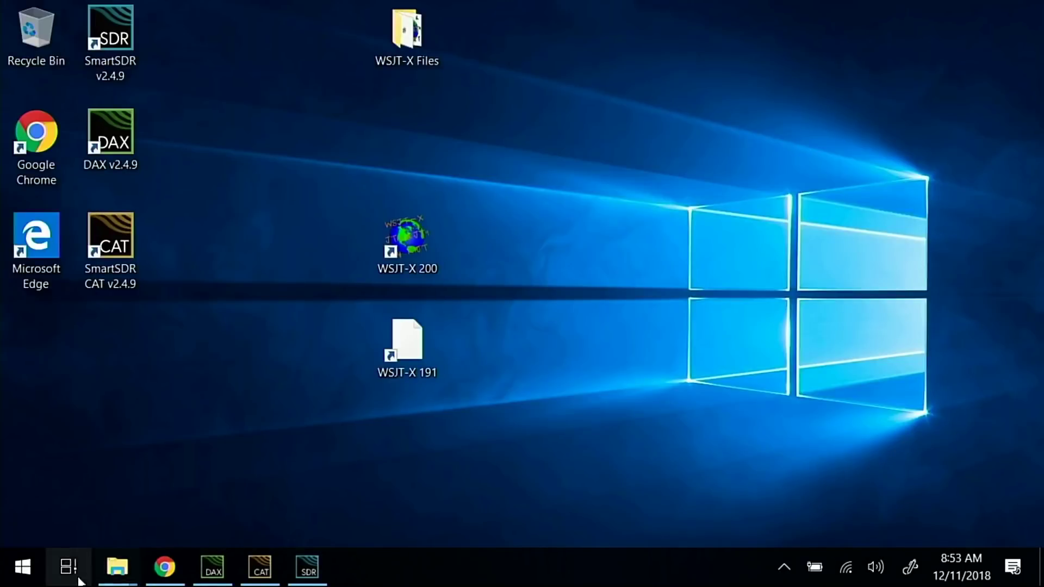
Run the Win32OpenSSL_Light-1_0_2p installer and accept its licence agreement.
mouse_move(116, 565)
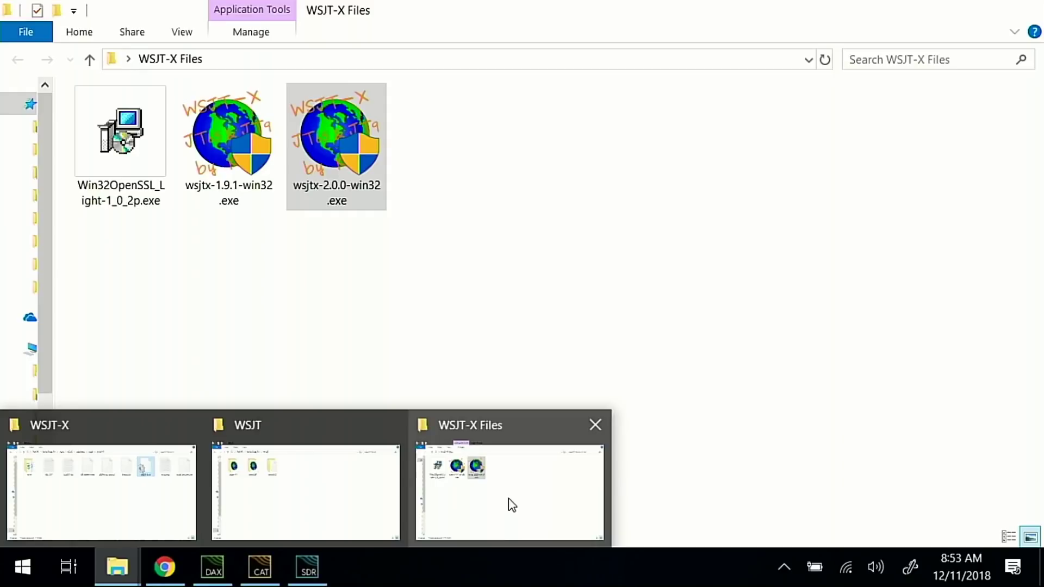
click(510, 505)
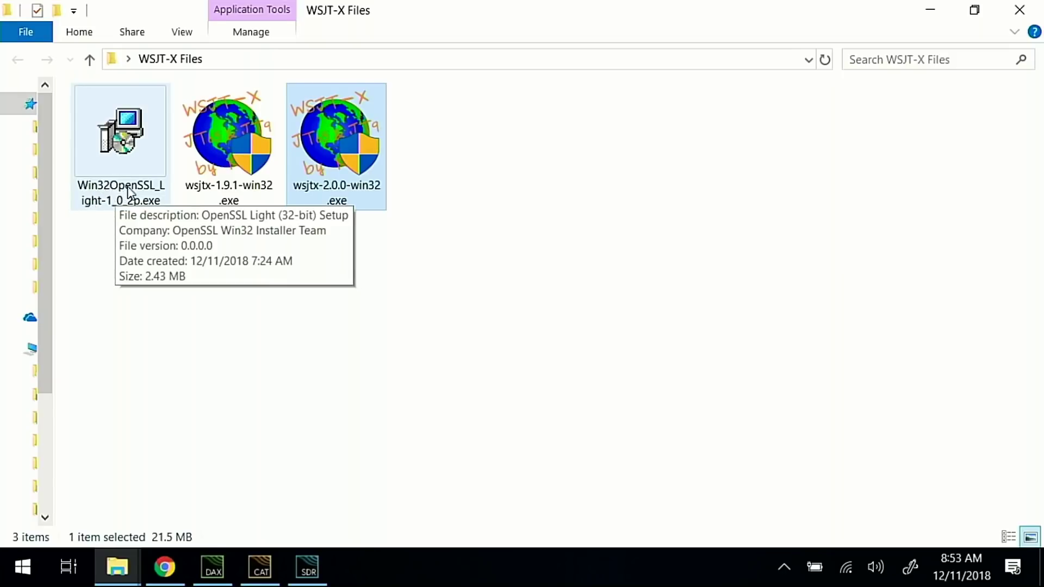
double_click(123, 139)
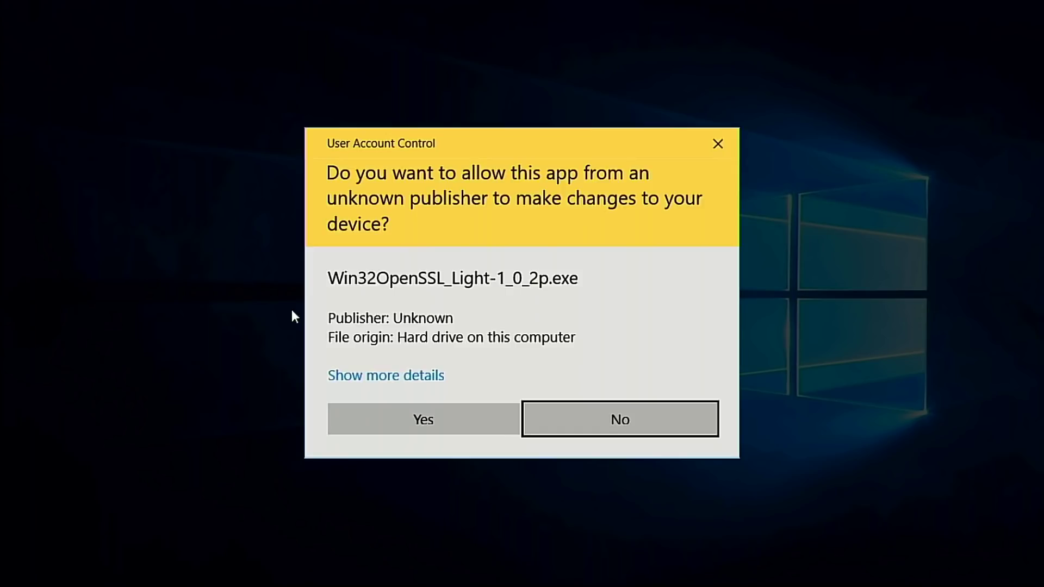
click(403, 414)
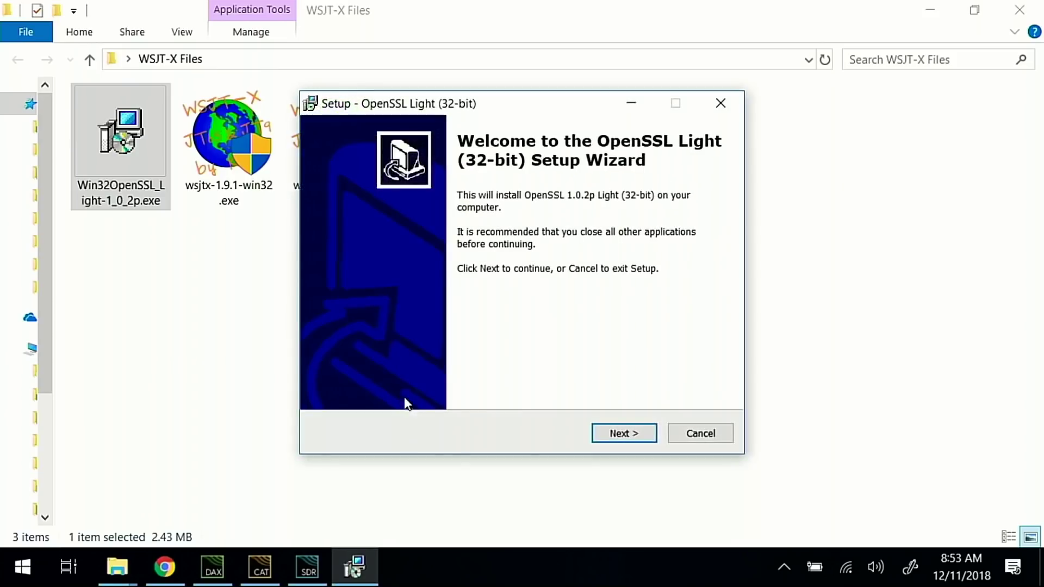
click(616, 435)
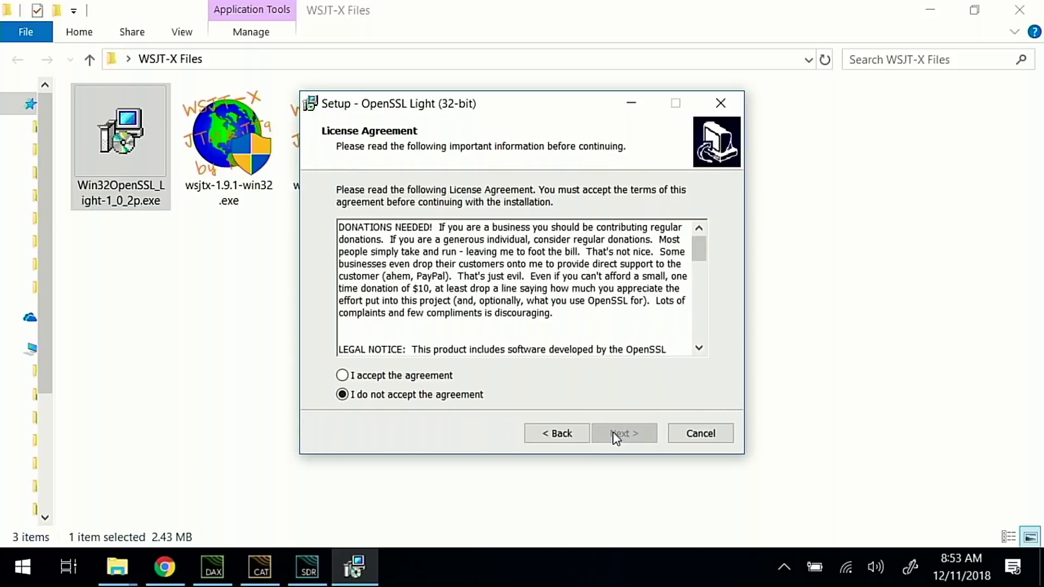
click(427, 377)
Install OpenSSL Light into C:\OpenSSL-Win32 with default options and the $10 donation unticked.
click(618, 435)
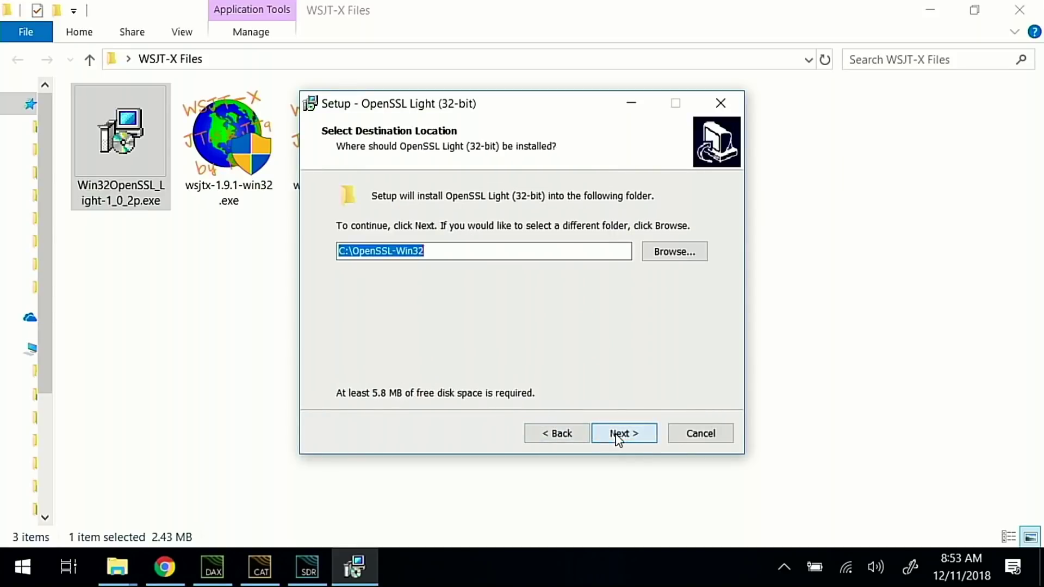
click(617, 435)
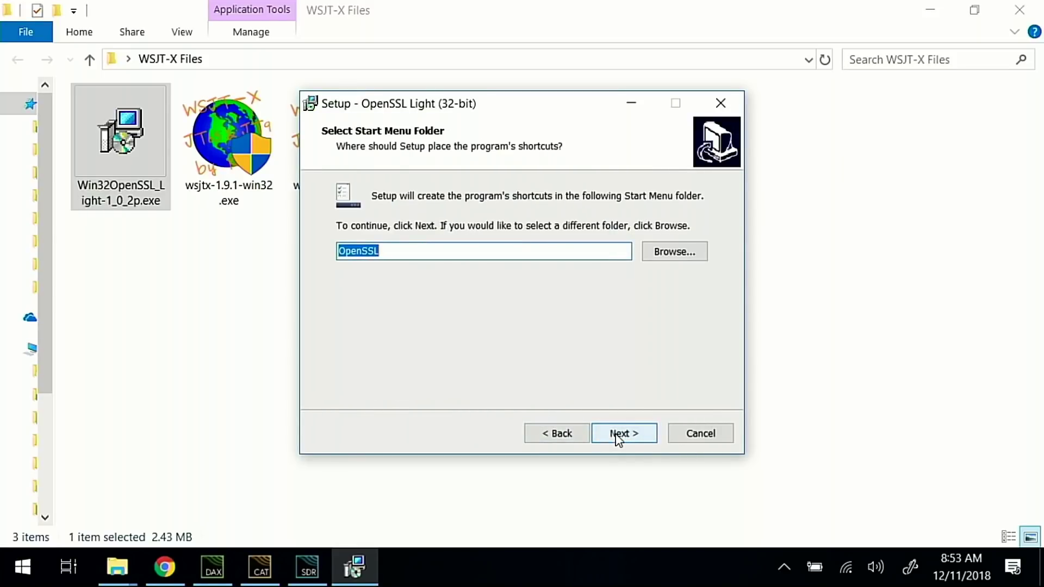
click(618, 435)
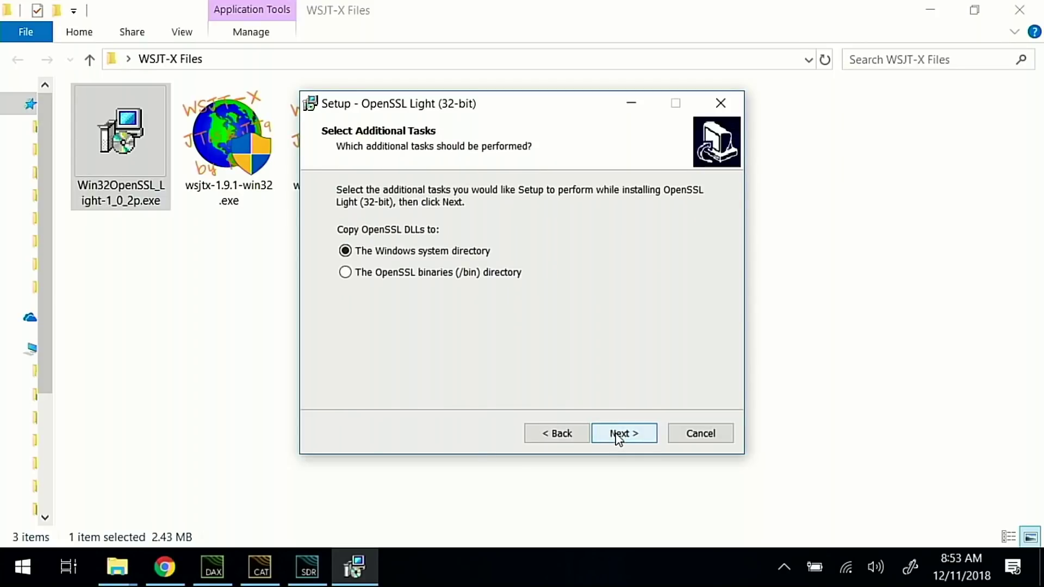
click(618, 435)
click(618, 435)
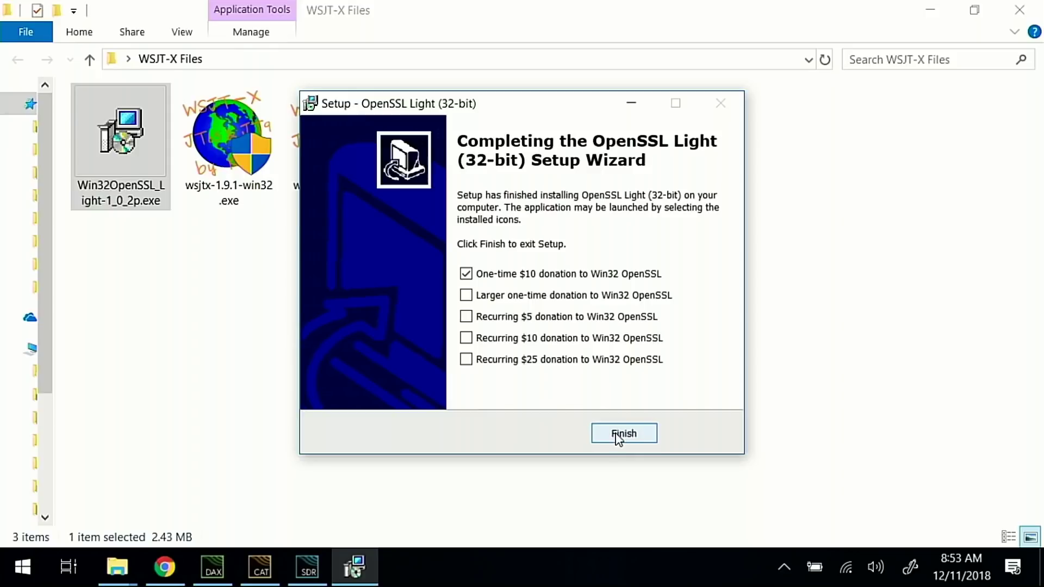
click(467, 274)
click(607, 429)
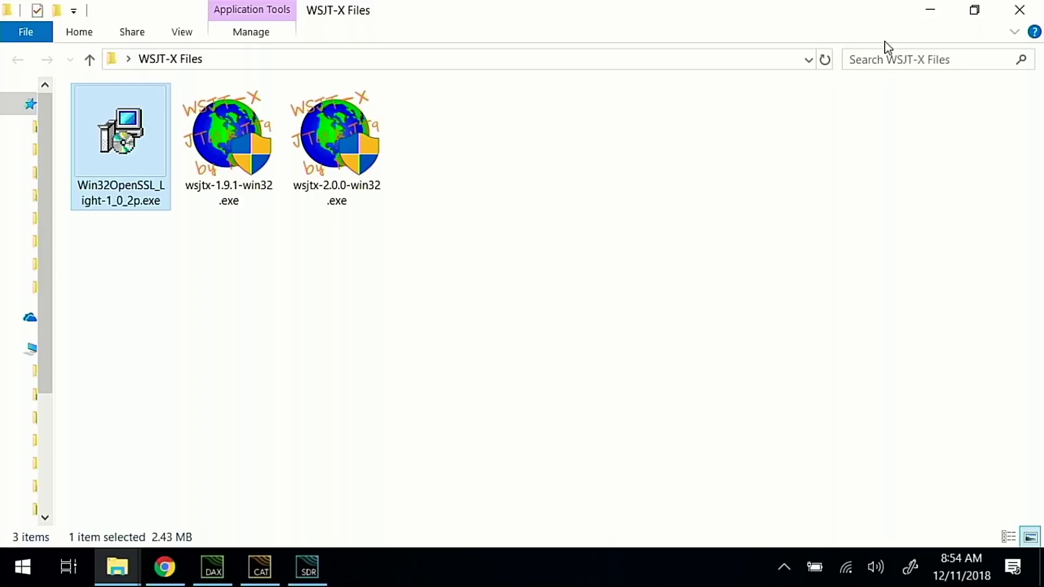
Relaunch WSJT-X 2.0.0 from the 'WSJT-X 200' desktop shortcut and dismiss the FT8/MSK144 protocols notice.
click(931, 11)
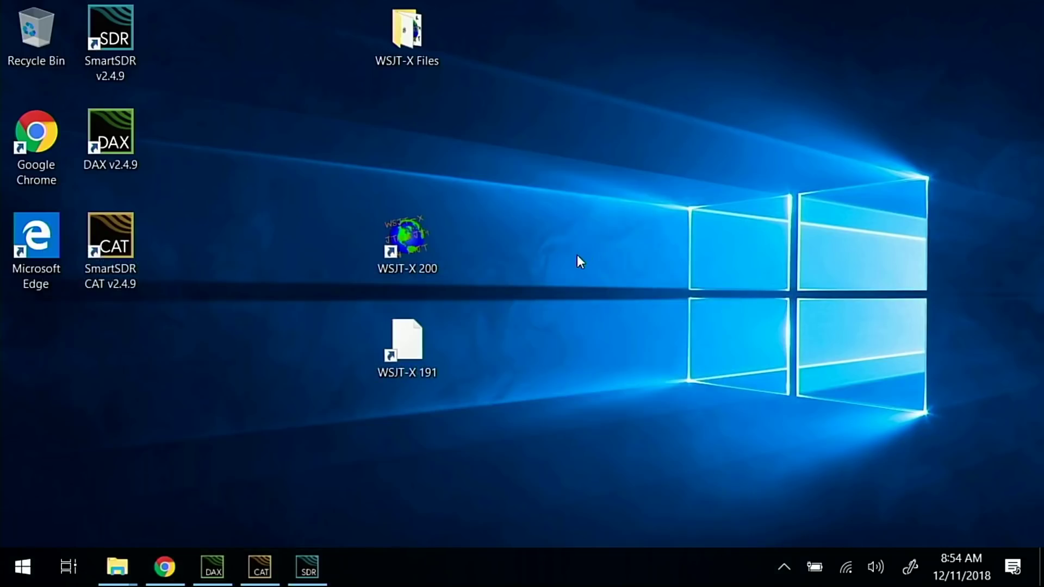
click(403, 243)
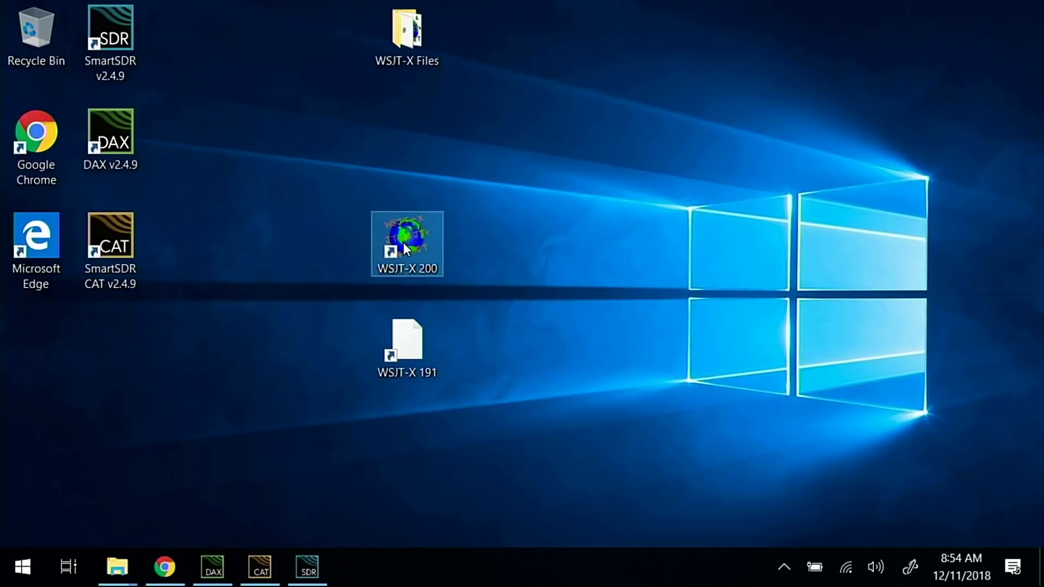
double_click(403, 242)
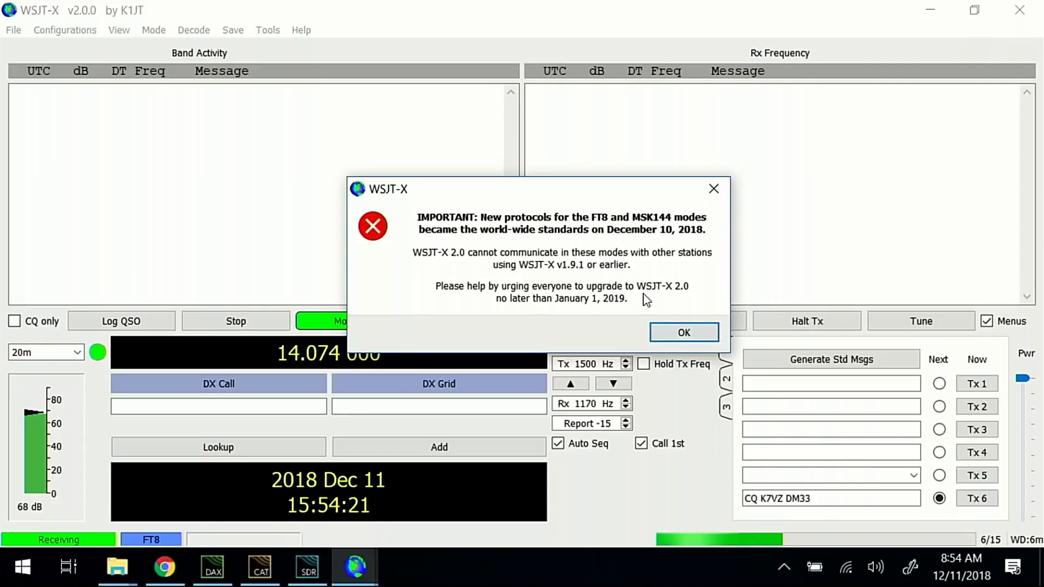
click(686, 333)
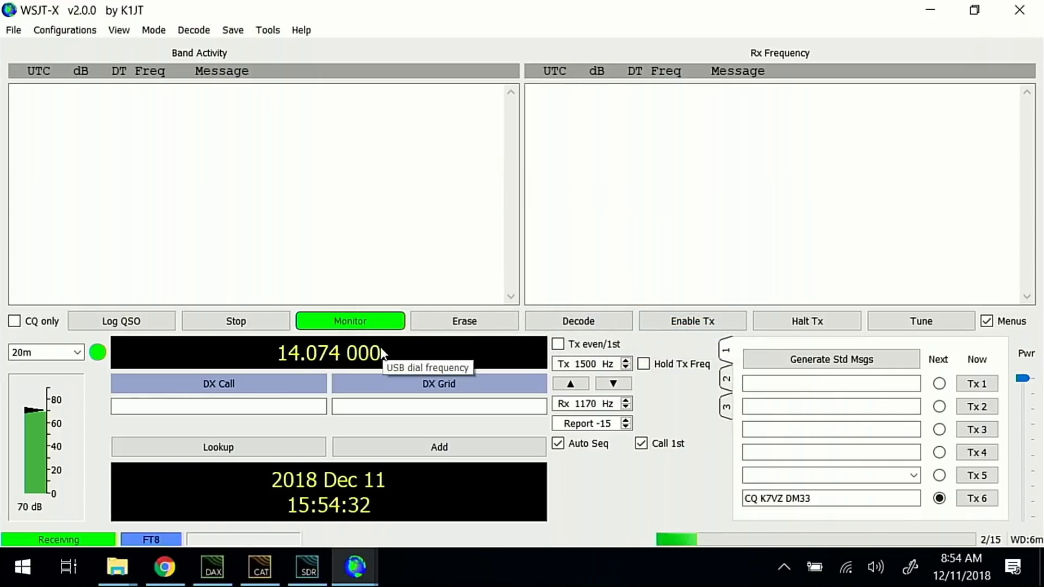